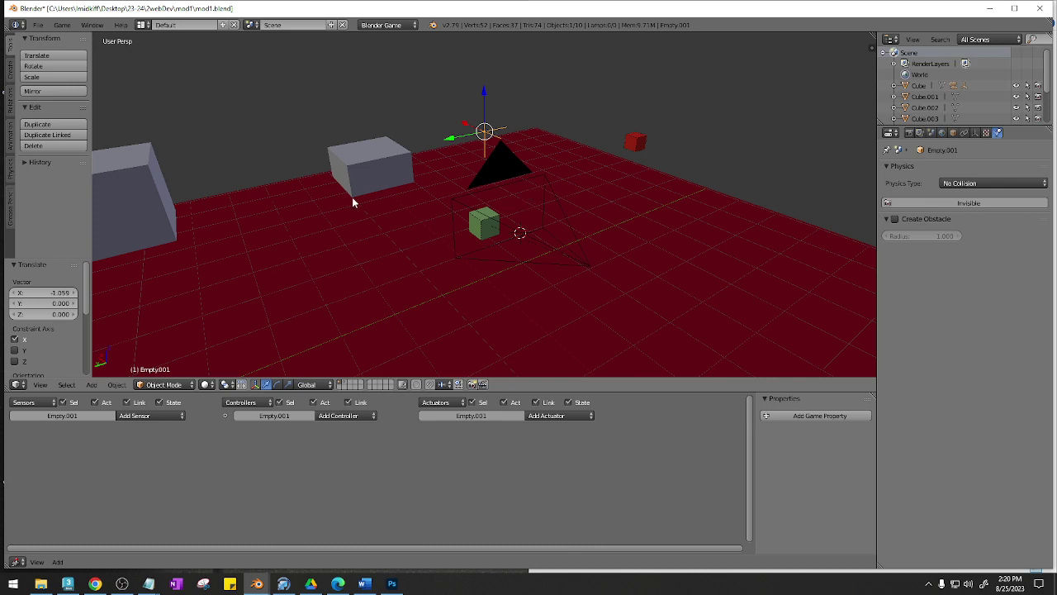
- Test-play the game, then switch to an empty layer with the 3D cursor at the origin
key("p")
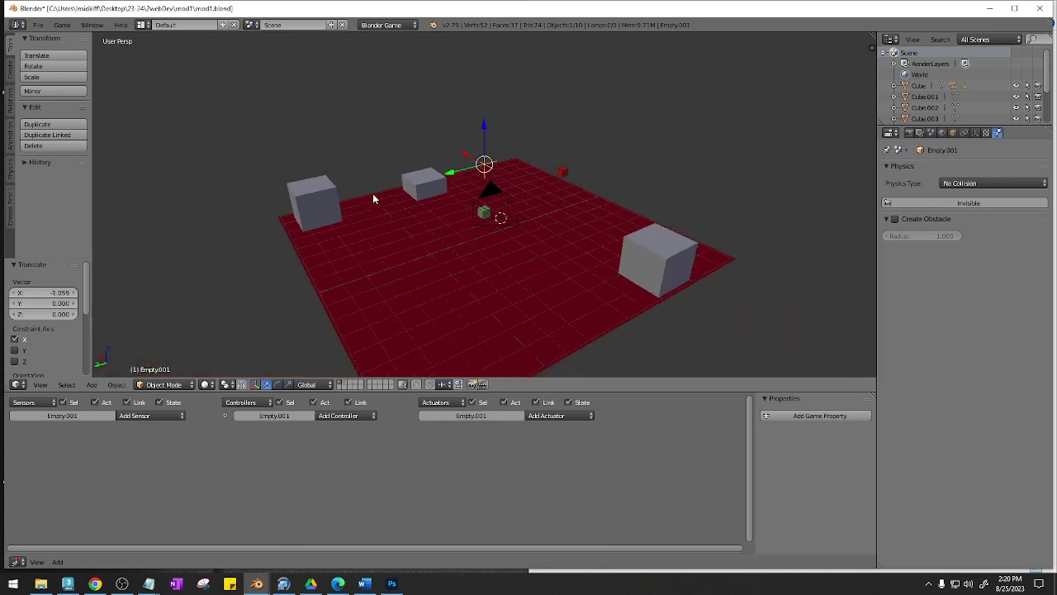
key("Escape")
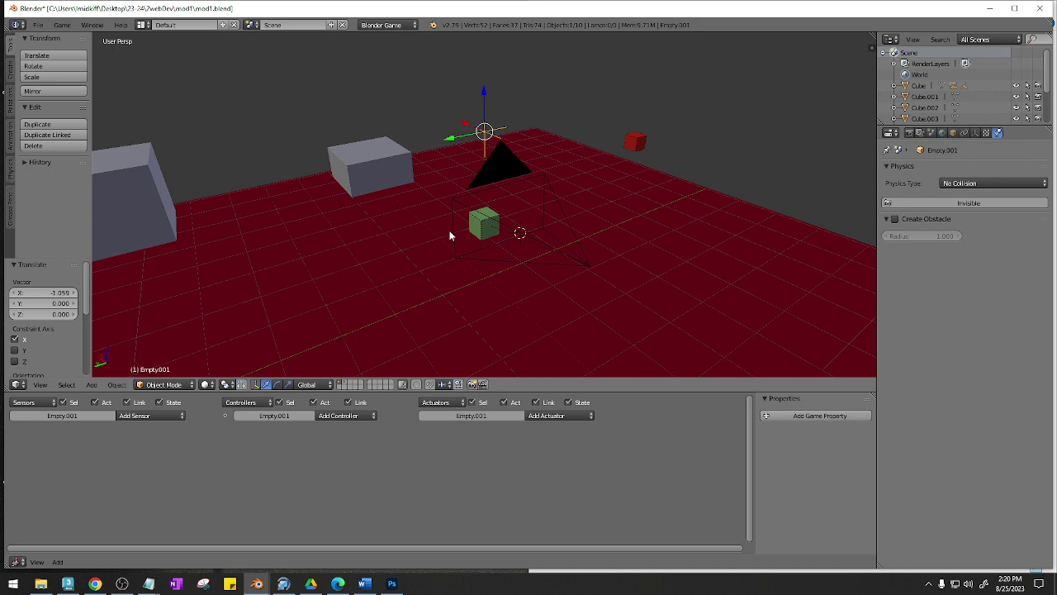
left_click(350, 387)
scroll(472, 215, "down", 3)
key("shift+s")
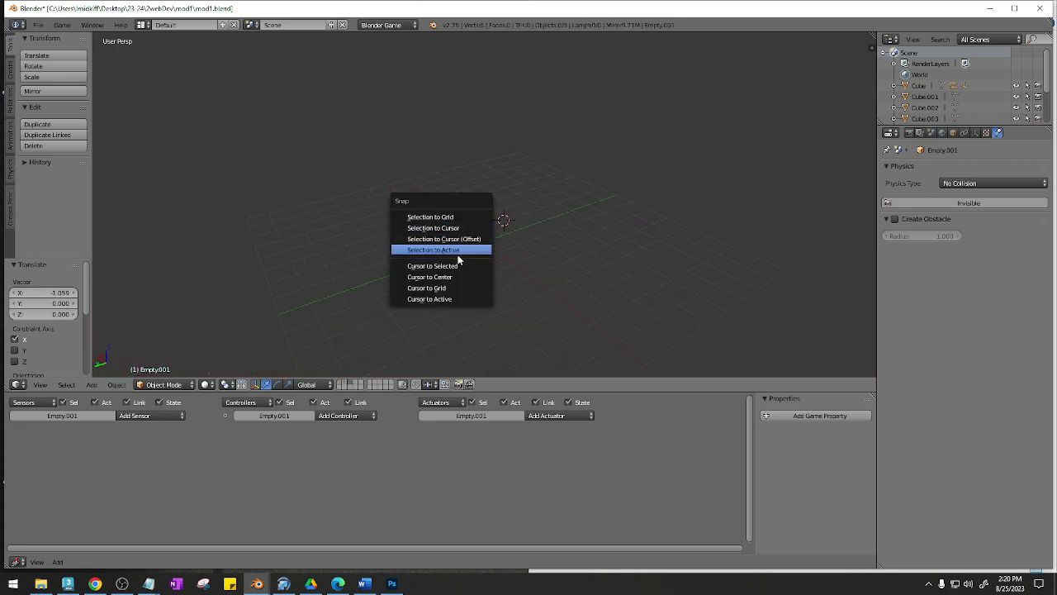
left_click(458, 277)
- Add a cube, Cube.006, at the origin and raise it 1.286 along Z
key("shift+a")
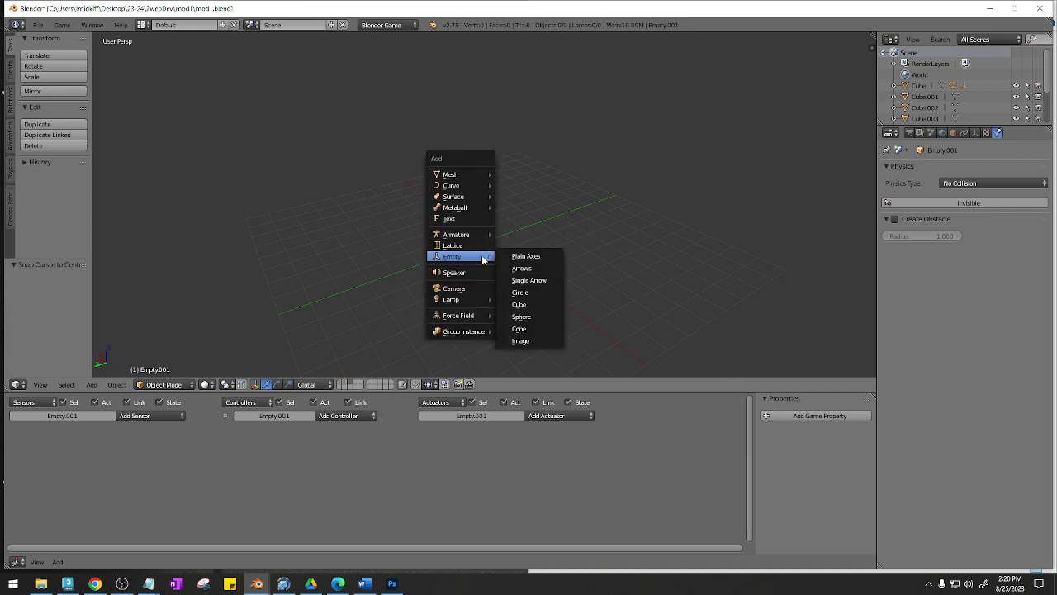
mouse_move(459, 174)
left_click(523, 186)
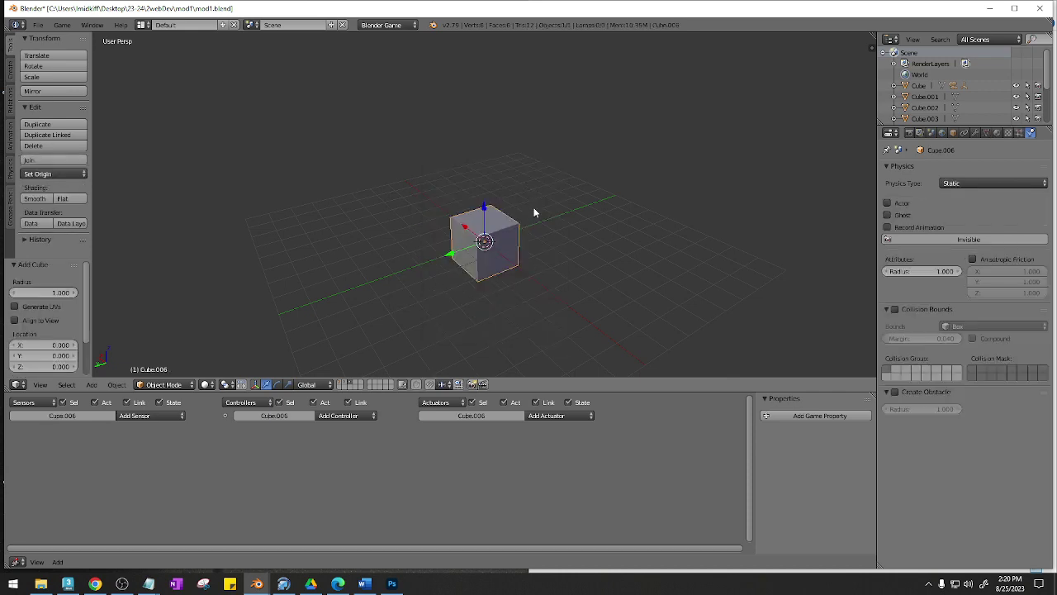
left_click_drag(486, 232, 488, 197)
left_click(488, 197)
- Tick Invisible in Cube.006's Physics settings so it is hidden during play
middle_click_drag(488, 197, 542, 243)
scroll(521, 236, "up", 4)
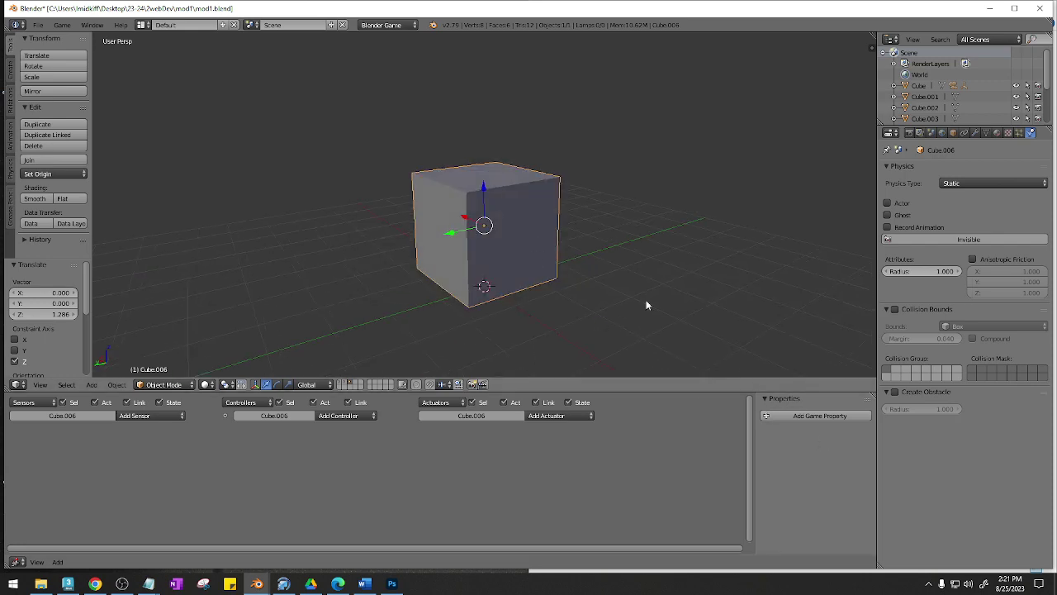
left_click(887, 238)
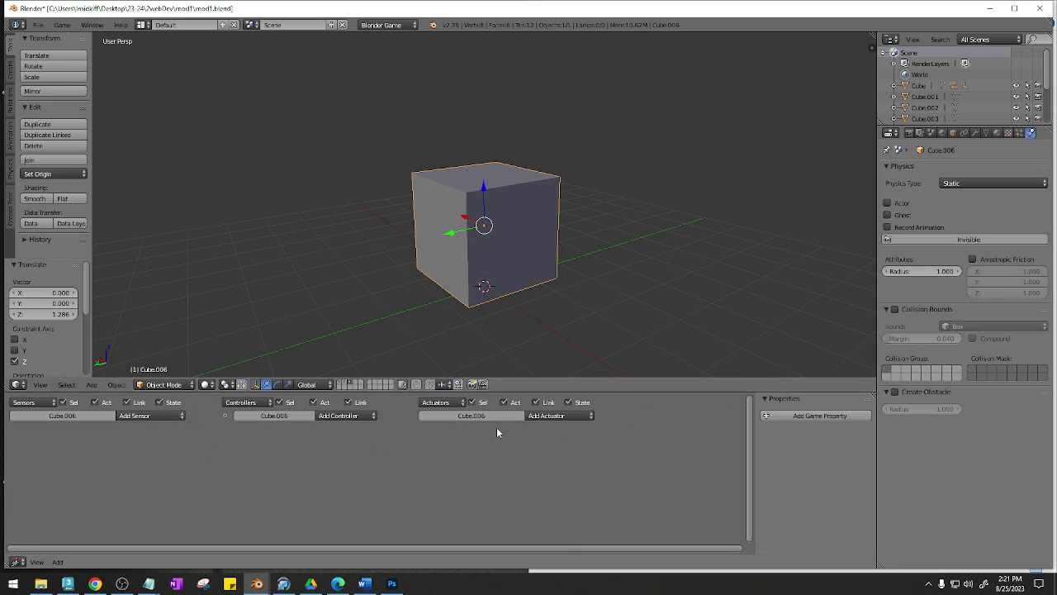
middle_click_drag(593, 270, 547, 266)
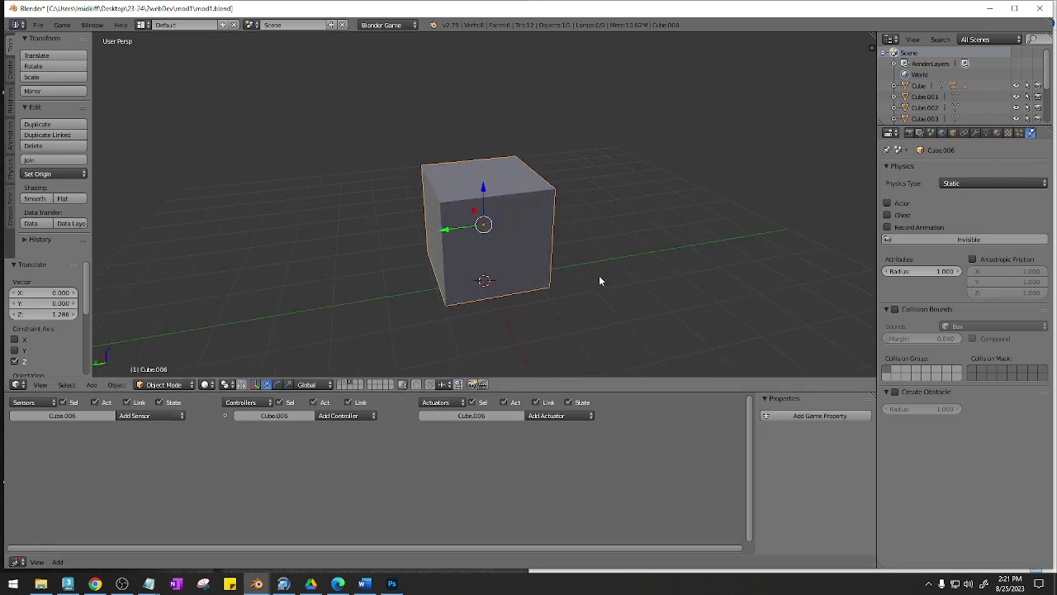
- Add an Always sensor and a Seek Steering actuator to Cube.006, then check the floor layer
left_click(151, 415)
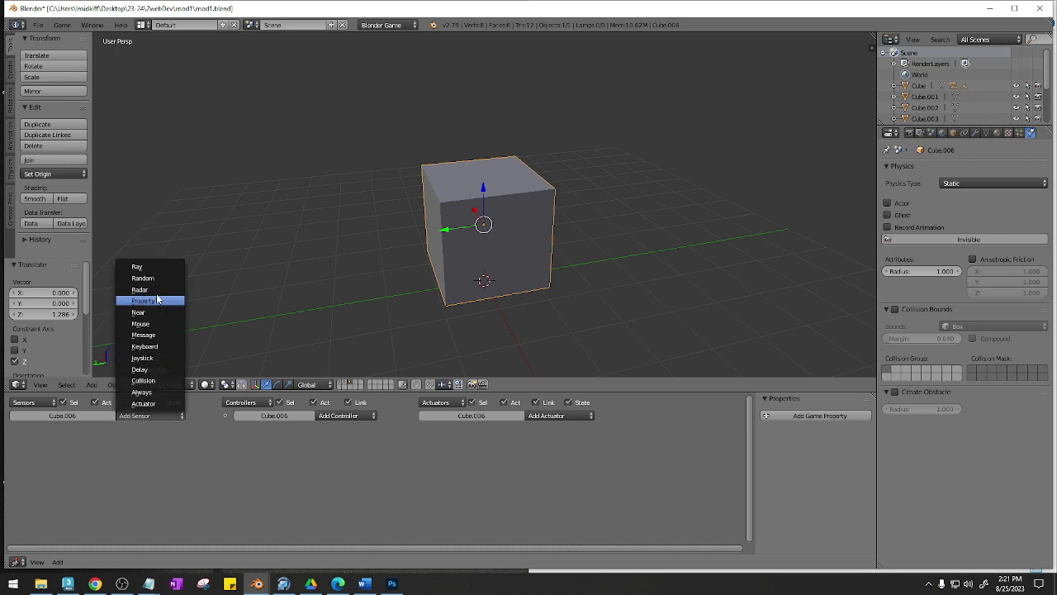
left_click(144, 391)
left_click(532, 417)
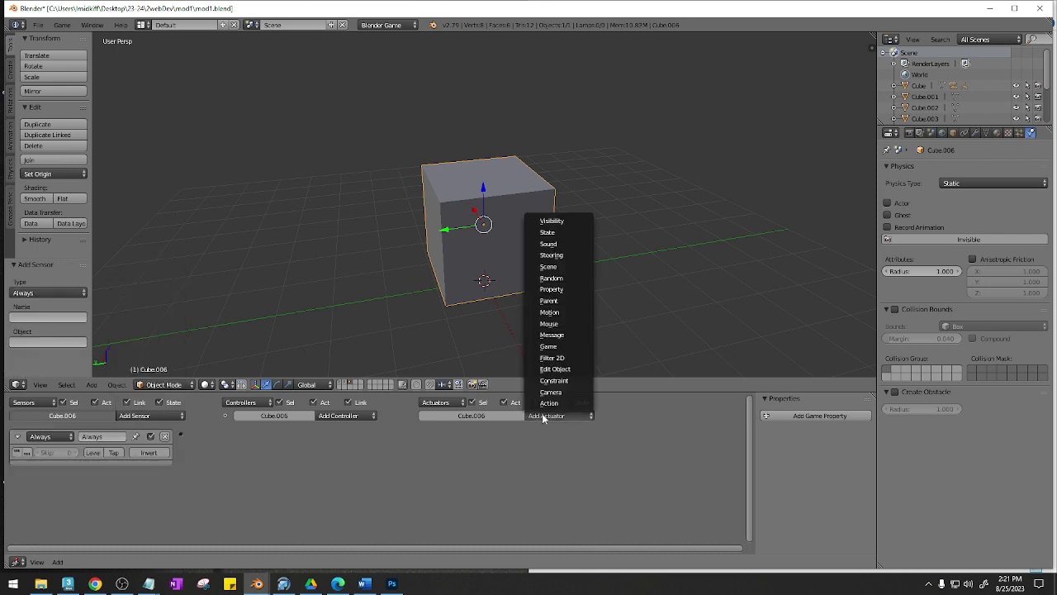
left_click(556, 256)
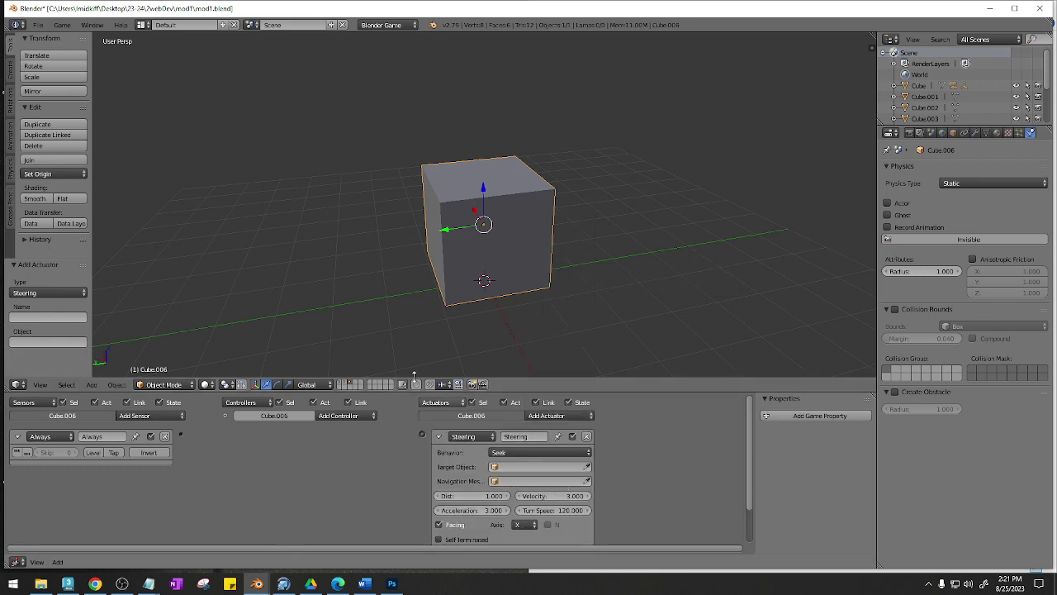
left_click(341, 386)
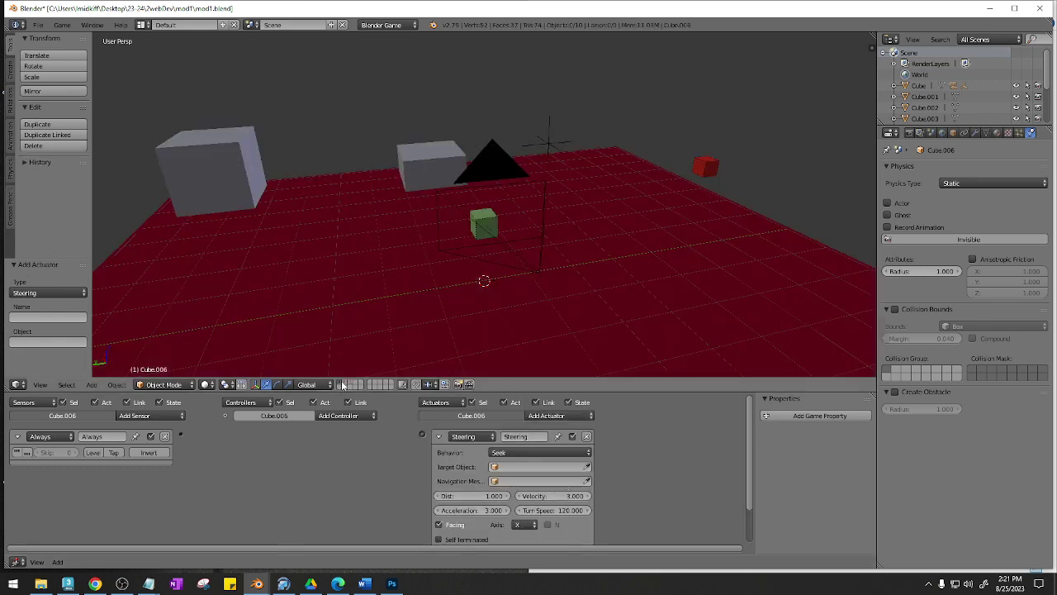
left_click(350, 385)
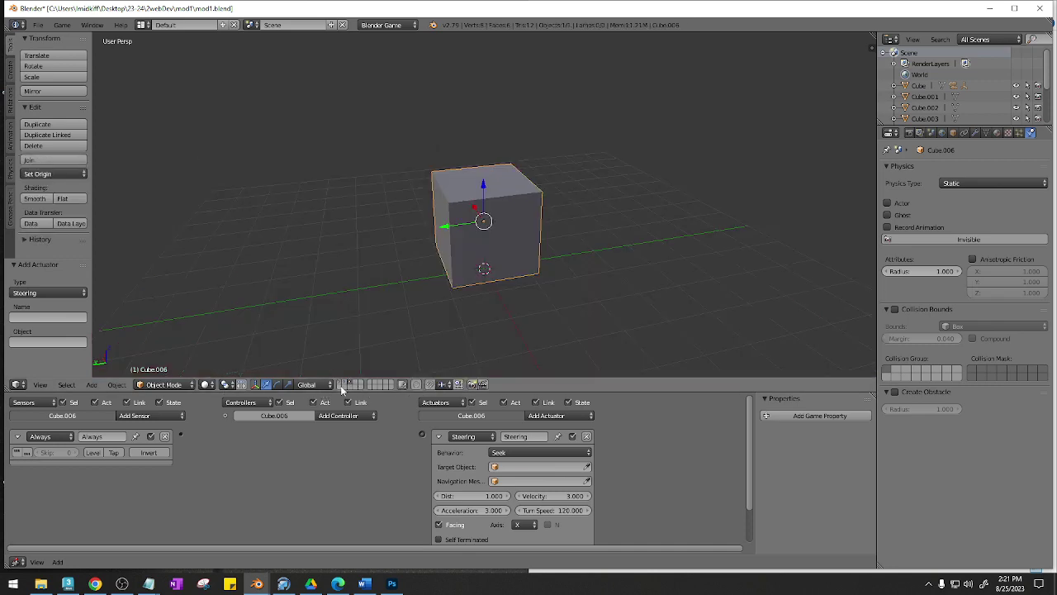
- On the floor layer, select Cube.002 and add a Collision sensor filtered by property 'bullet'
left_click(341, 384)
right_click(483, 224)
right_click(486, 219)
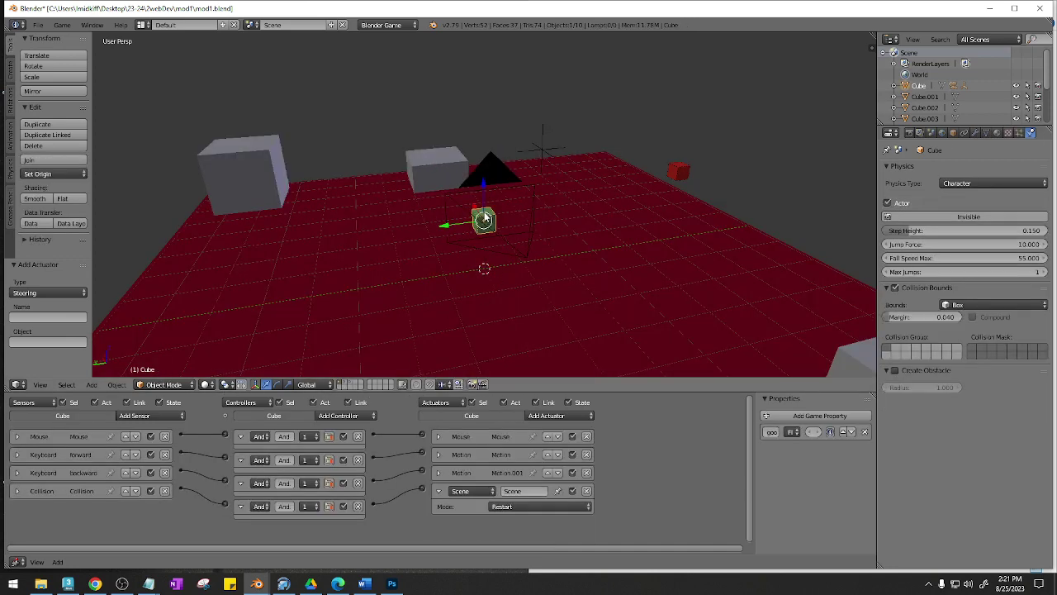
right_click(425, 177)
middle_click_drag(416, 204, 324, 204)
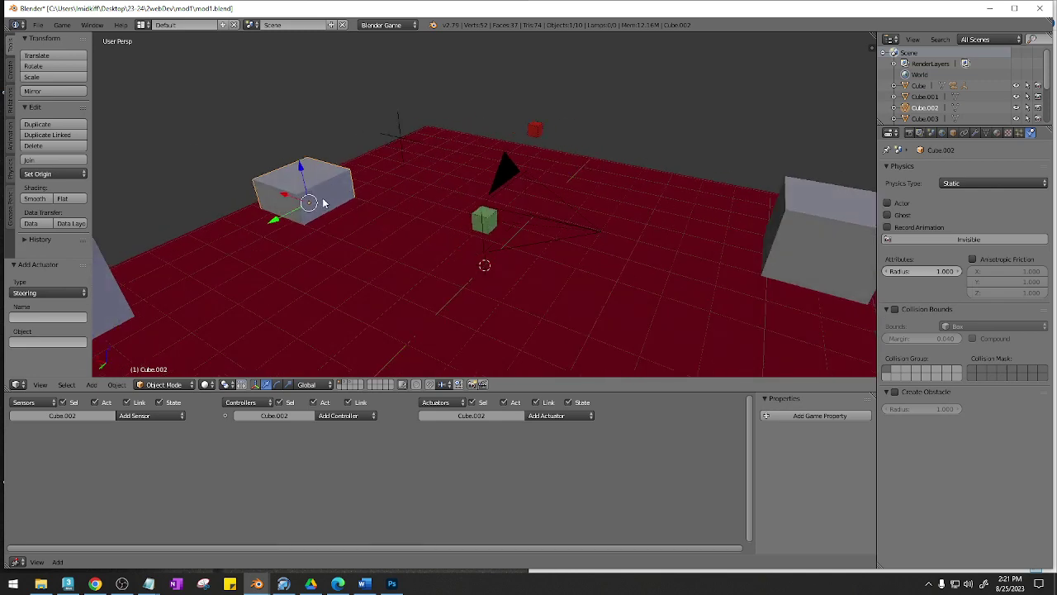
left_click(139, 415)
left_click(148, 386)
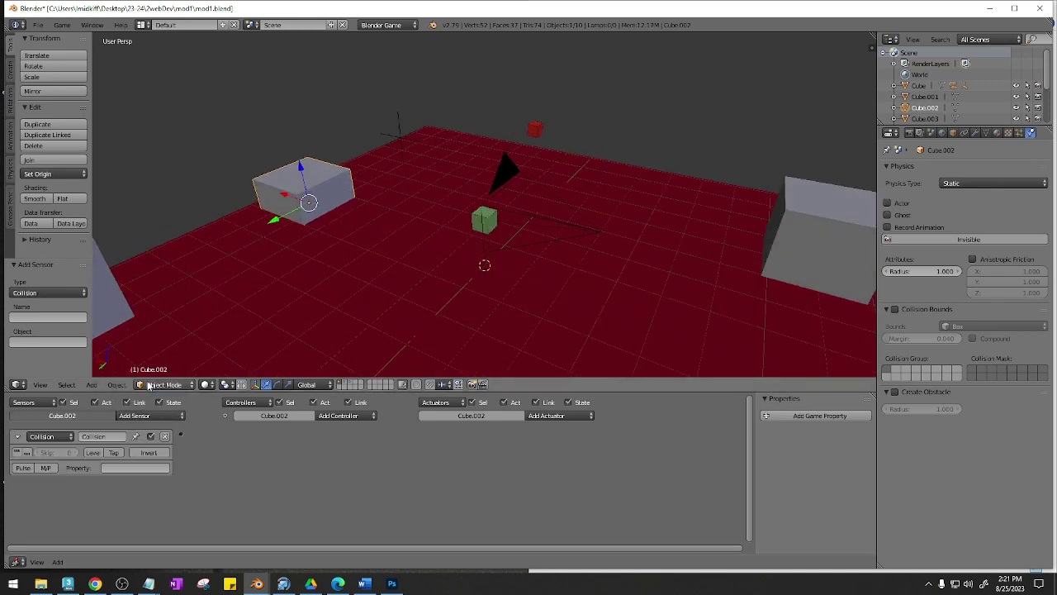
left_click(127, 468)
type("bullet")
key("Return")
- Add an And controller to Cube.002 and link the Collision sensor to it
left_click(564, 415)
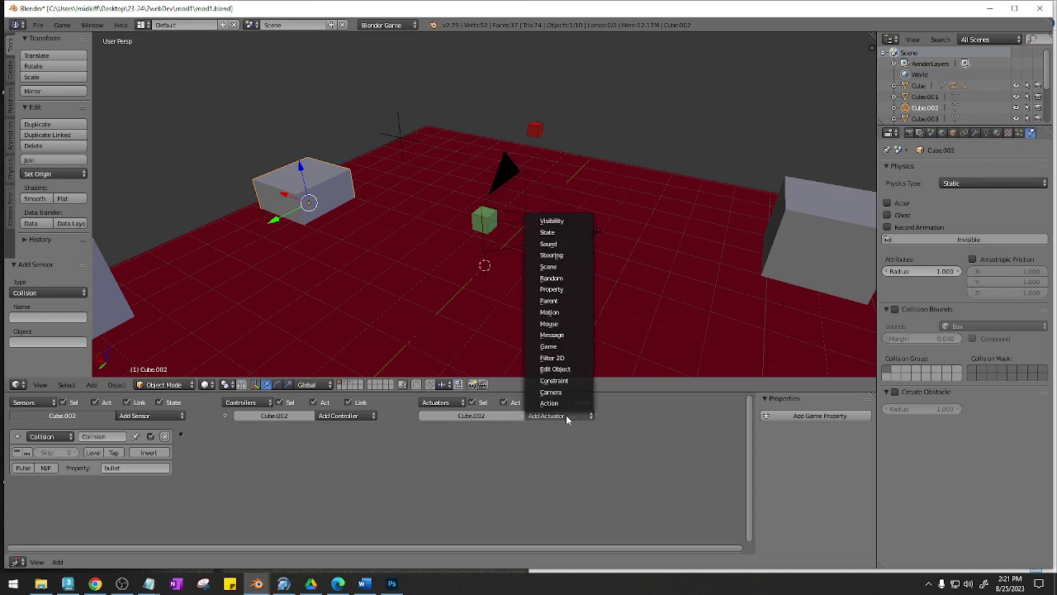
left_click(363, 415)
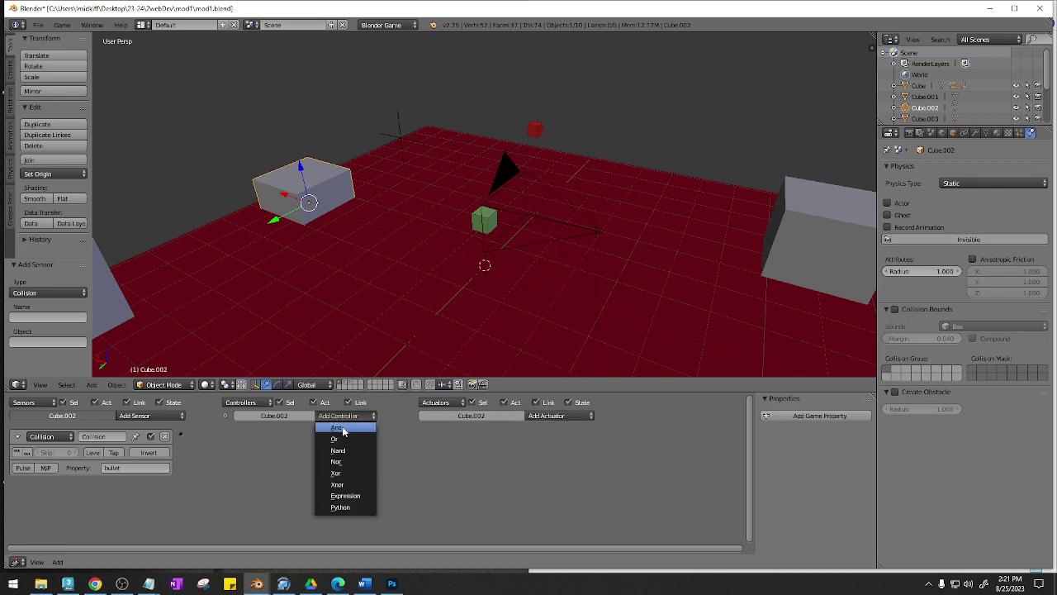
left_click(348, 429)
left_click_drag(180, 434, 223, 434)
- Give Empty.001 an Edit Object actuator adding Cube.006, wired from Cube.002's And controller
left_click(400, 131, "shift")
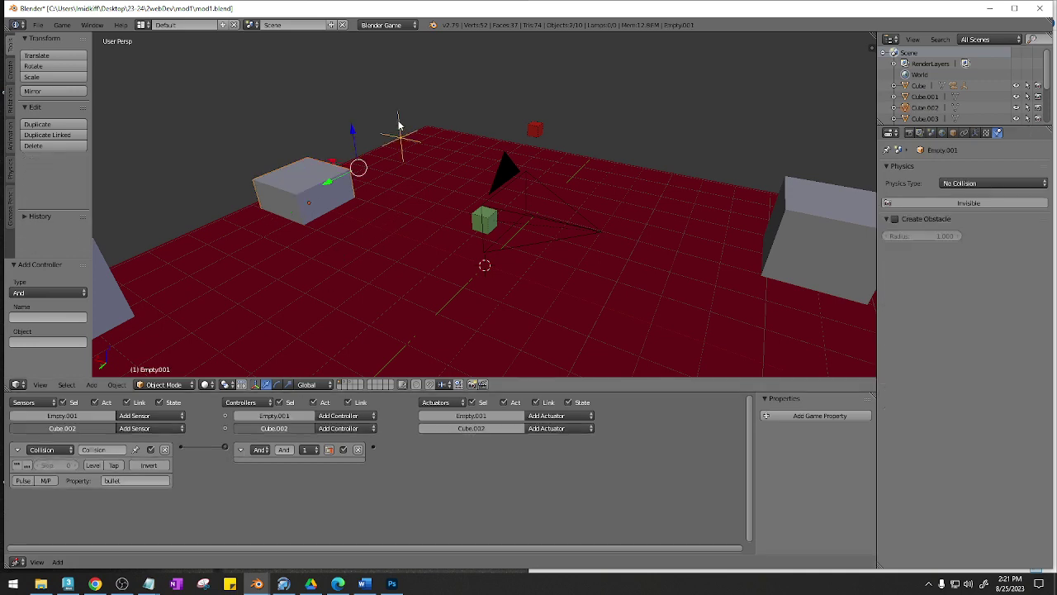
left_click(506, 417)
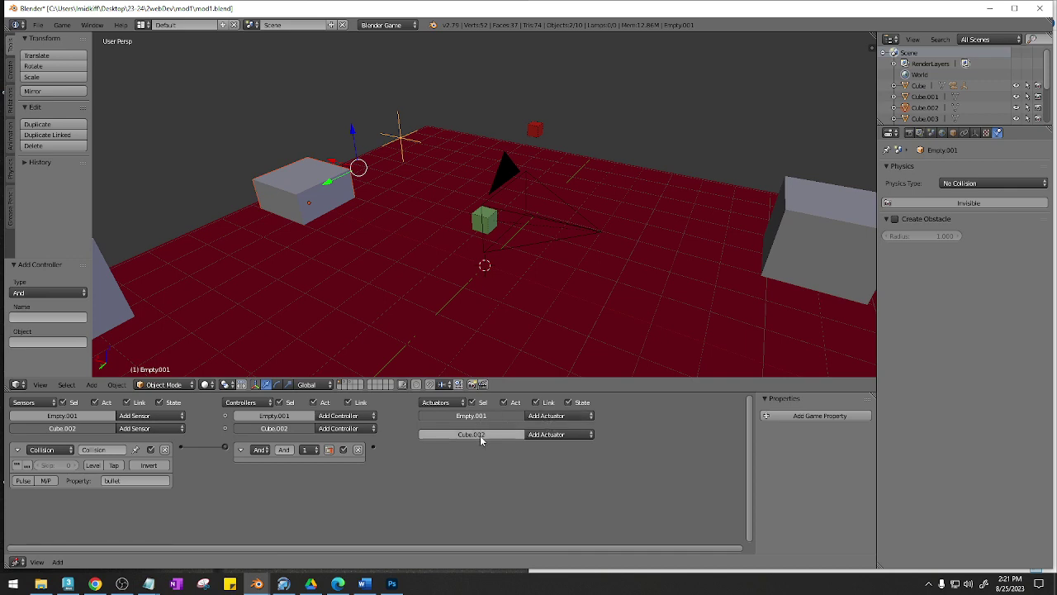
left_click(538, 417)
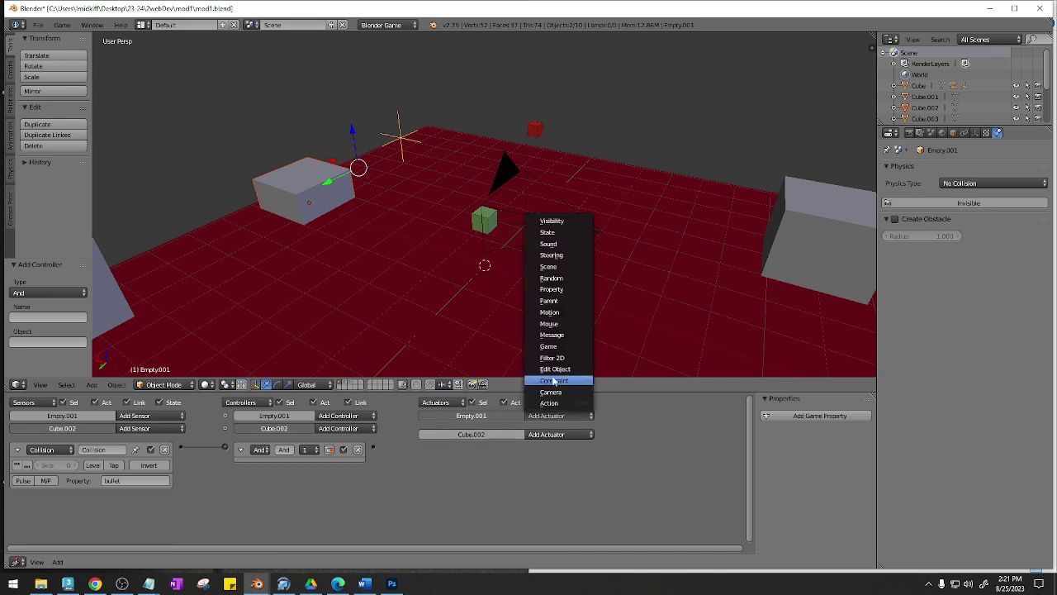
left_click(552, 377)
left_click(486, 467)
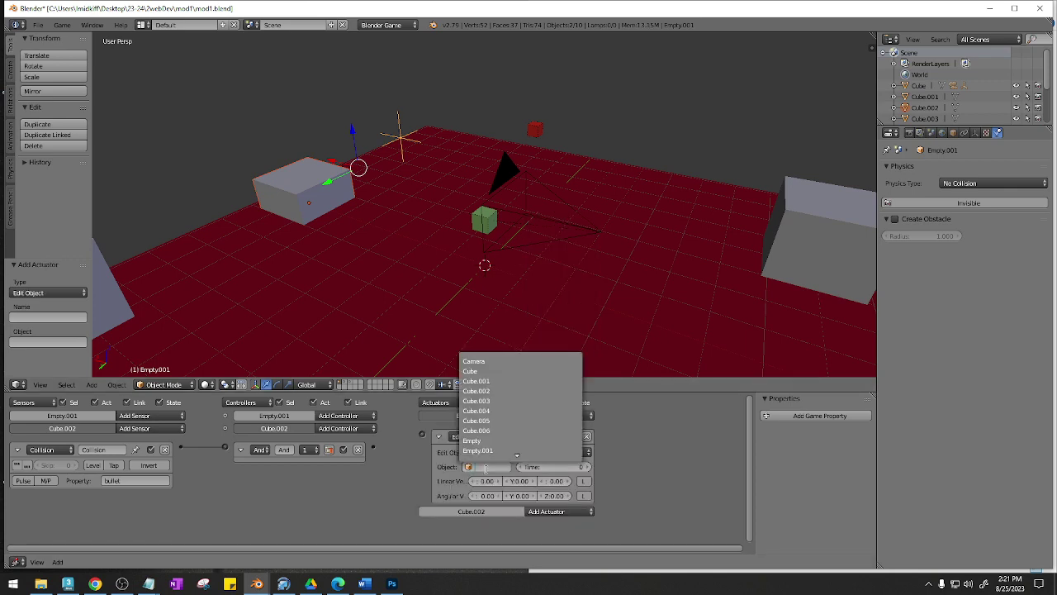
left_click(469, 434)
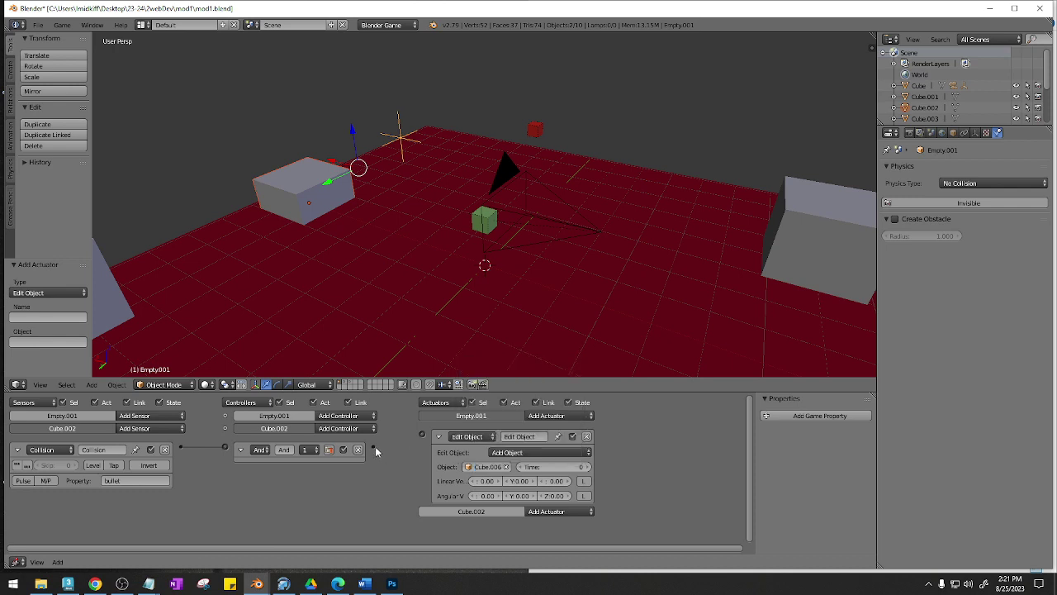
left_click_drag(375, 451, 422, 435)
right_click(318, 173)
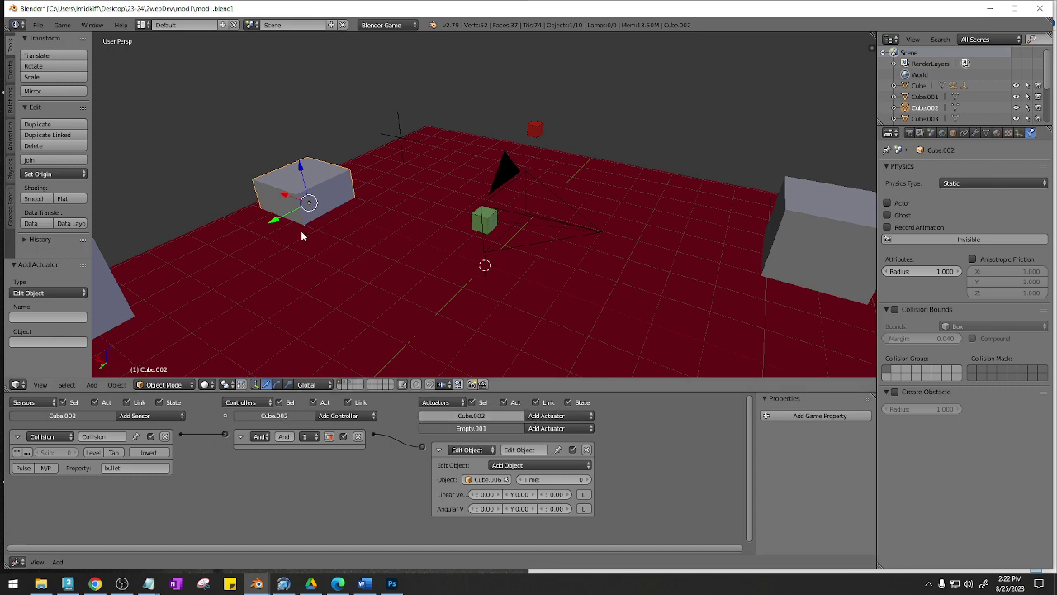
- Add an Edit Object actuator set to End Object on Cube.002, linked from its And controller
left_click(546, 415)
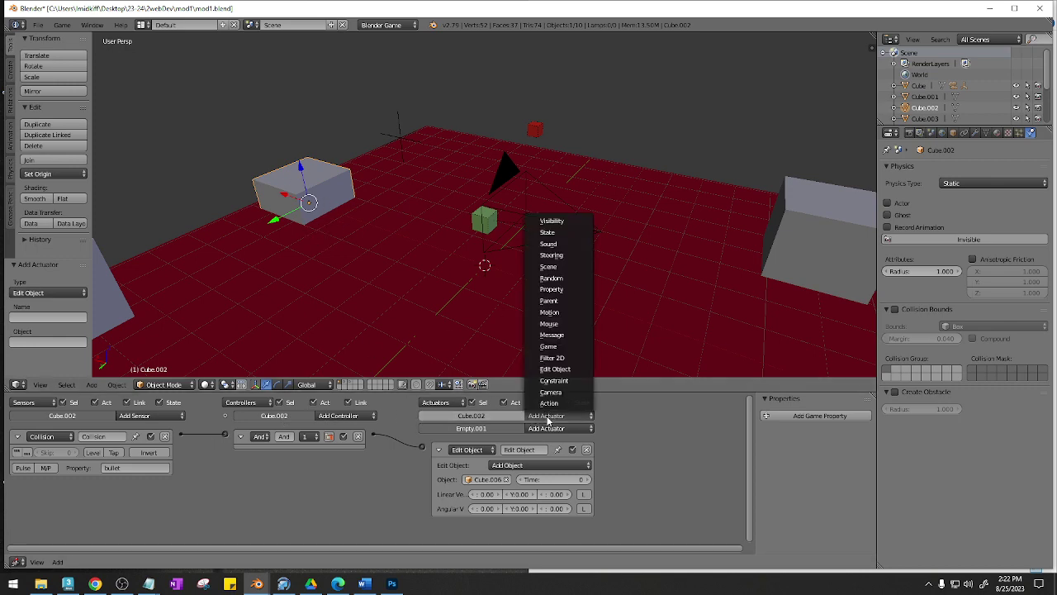
left_click(554, 368)
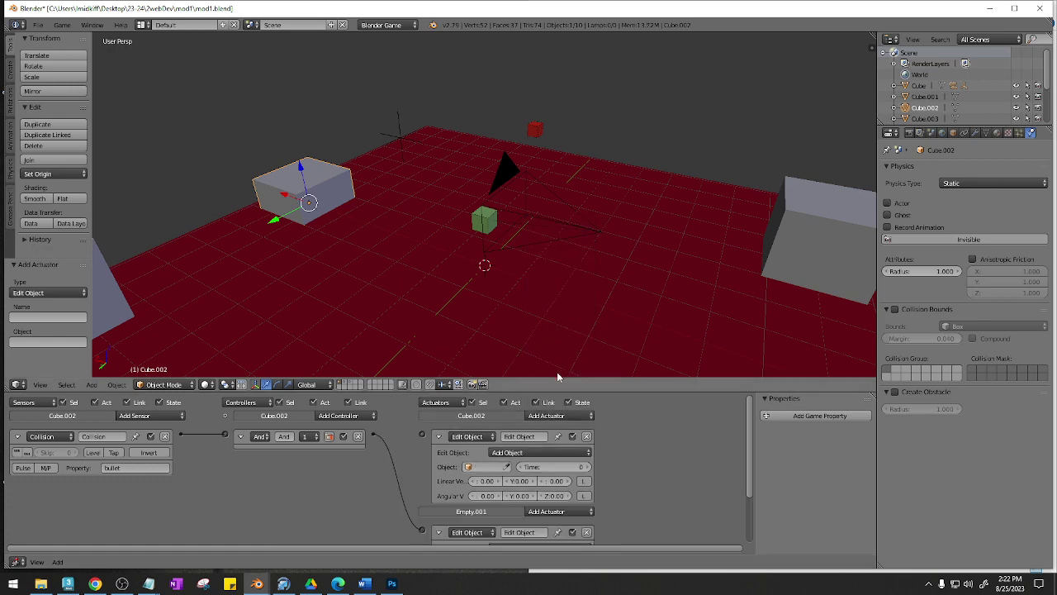
left_click_drag(374, 435, 422, 435)
left_click(515, 454)
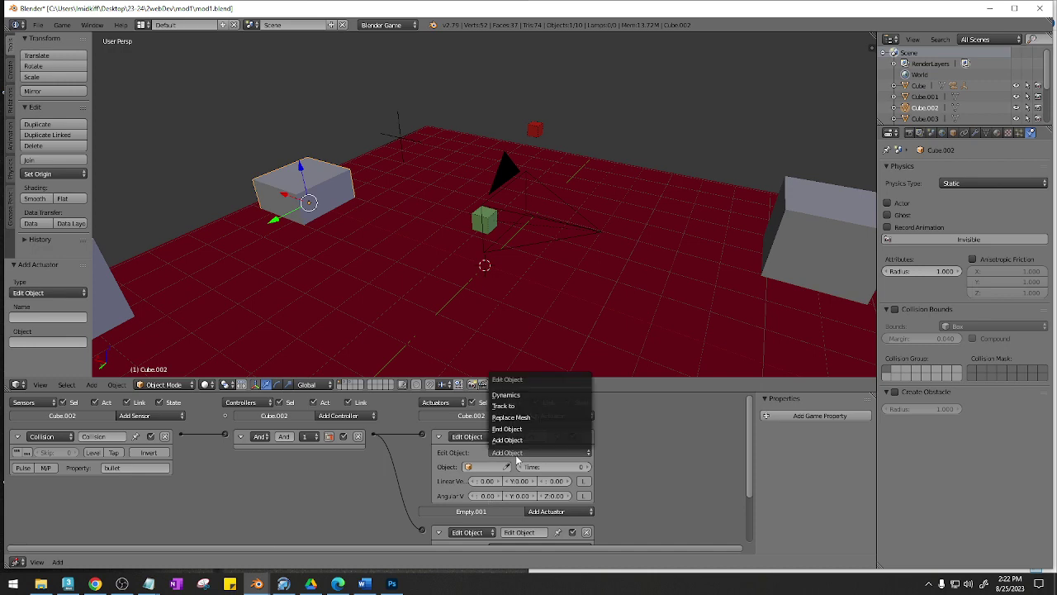
left_click(509, 429)
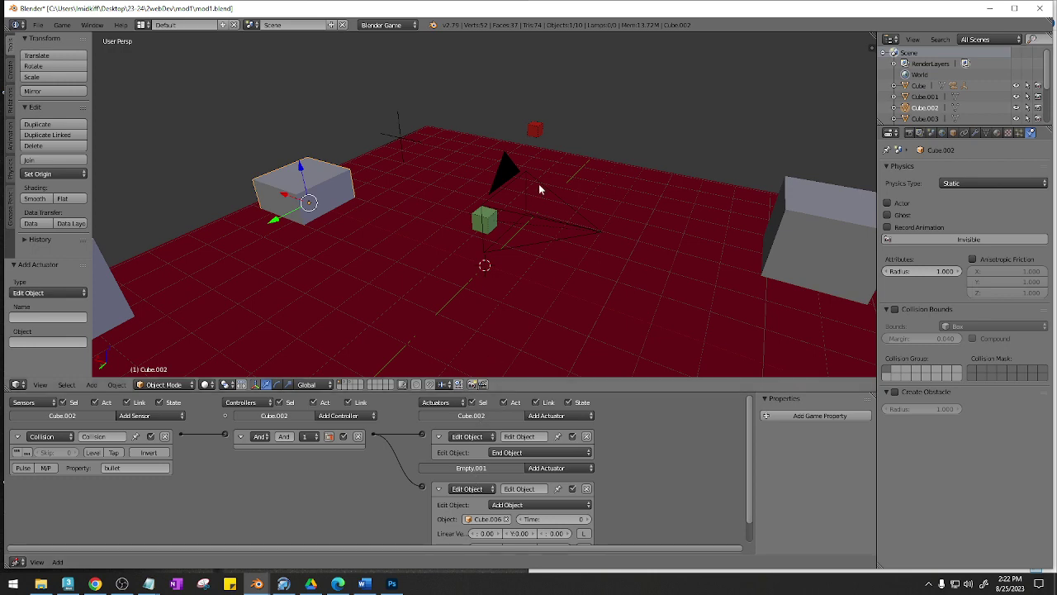
right_click(481, 220)
right_click(335, 167)
- Enable Collision Bounds on Cube.002 and test-play the game from the camera view
left_click(895, 309)
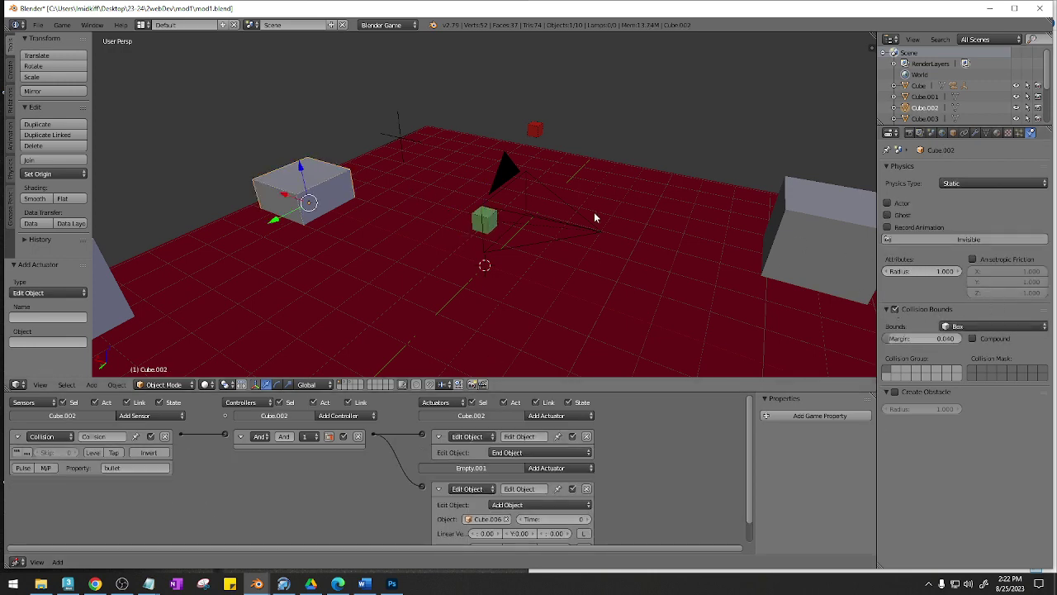
key("KP_0")
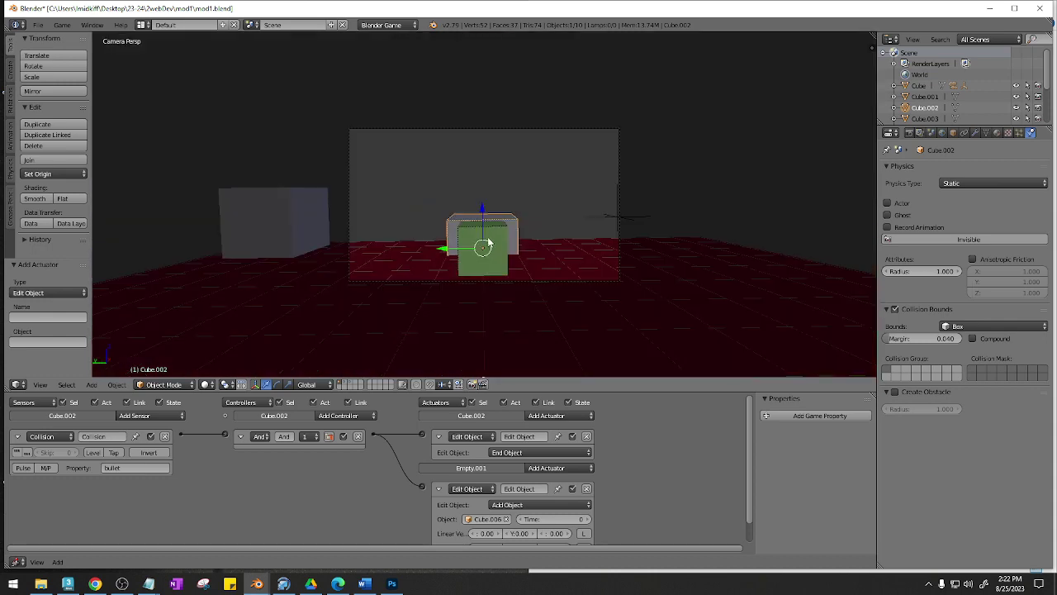
scroll(489, 244, "up", 2)
key("p")
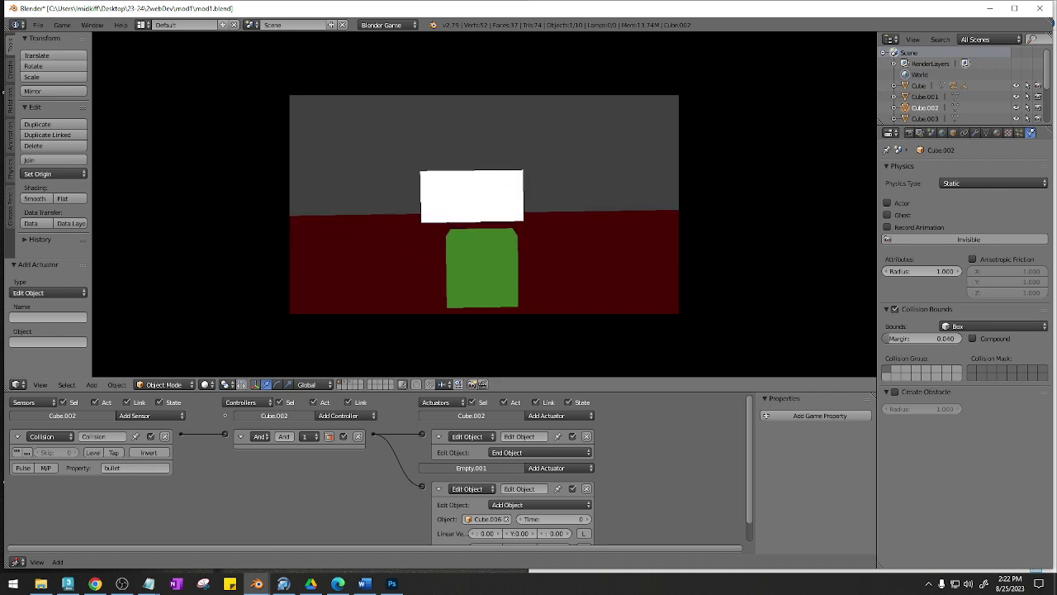
key("Escape")
key("KP_0")
middle_click_drag(373, 180, 215, 207)
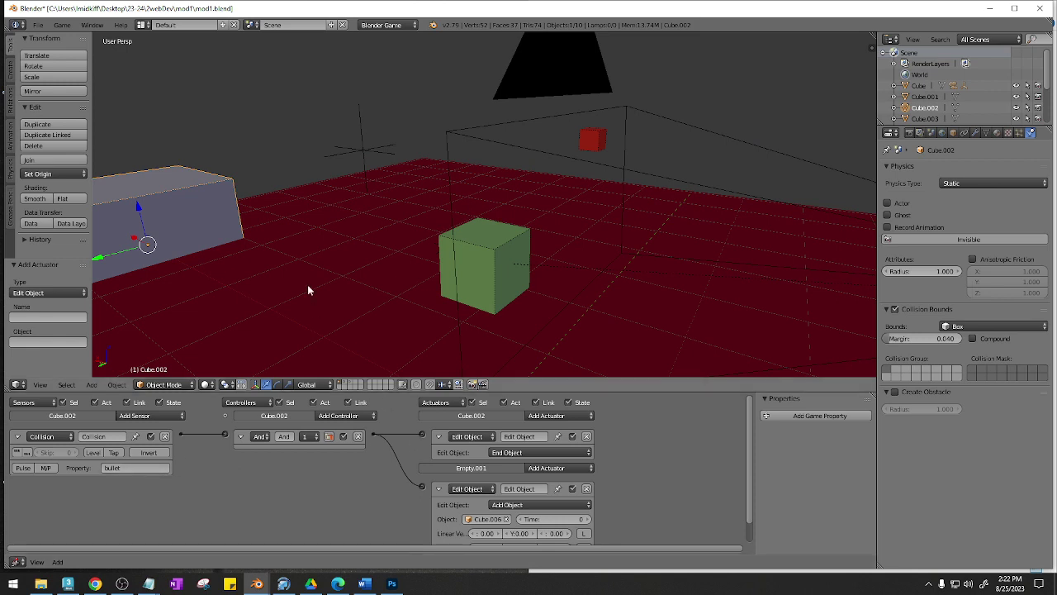
- Duplicate the grey box straight up, delete the lower Cube.001, and select the raised copy
key("shift+d")
key("z")
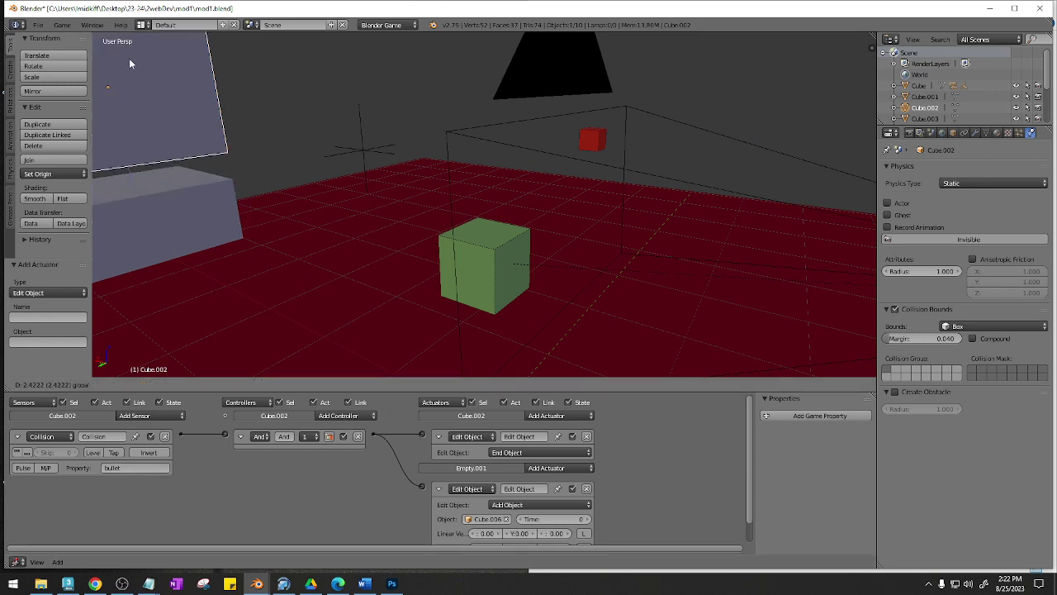
left_click(130, 61)
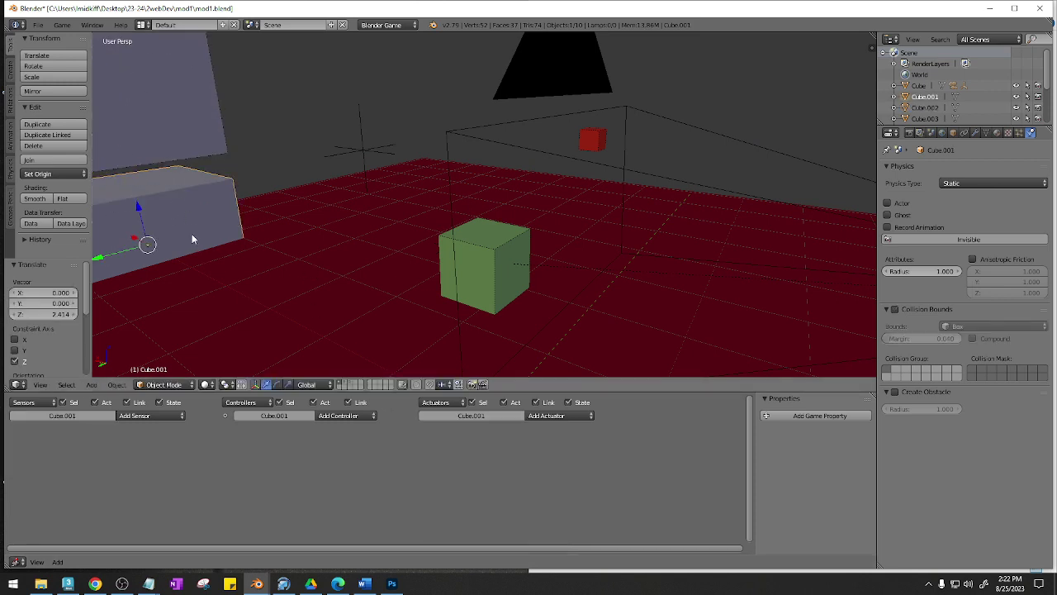
key("x")
left_click(184, 234)
right_click(174, 124)
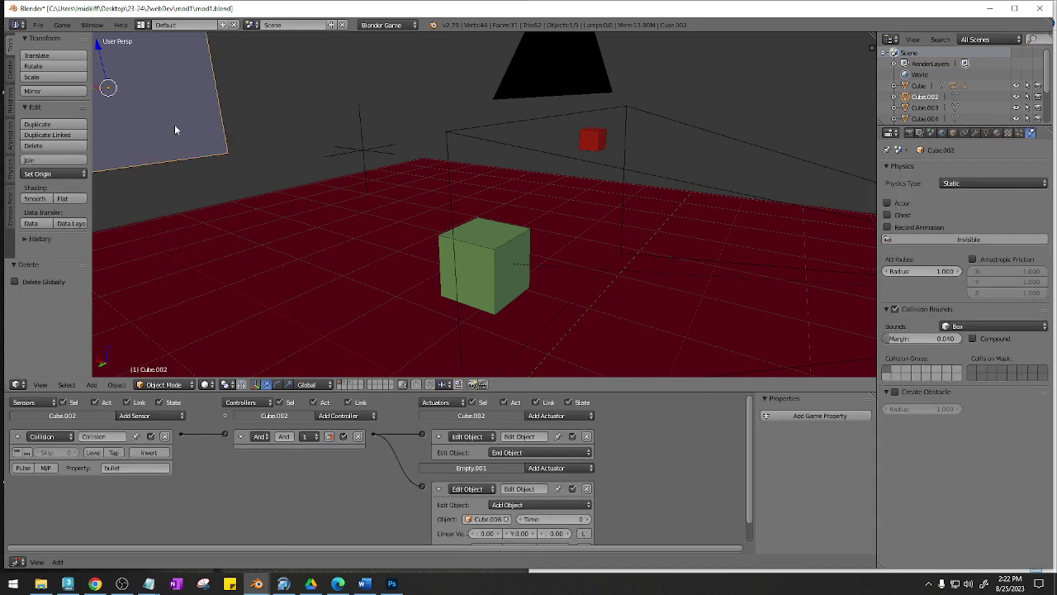
- Lower Cube.002 by 1.939 along Z onto the floor and test-play from the camera view
key("g")
key("z")
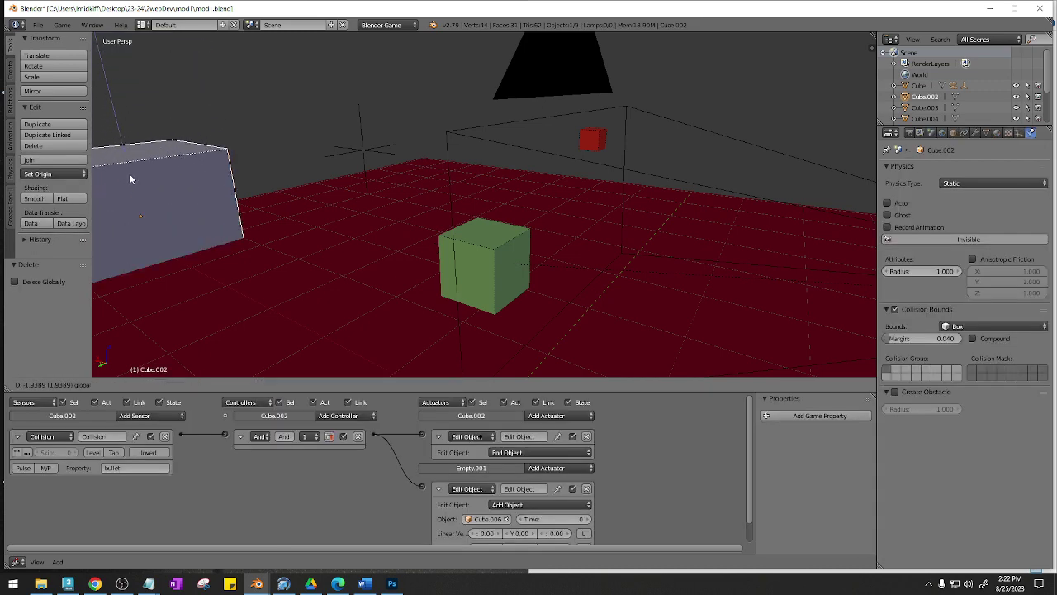
left_click(129, 173)
key("KP_0")
key("p")
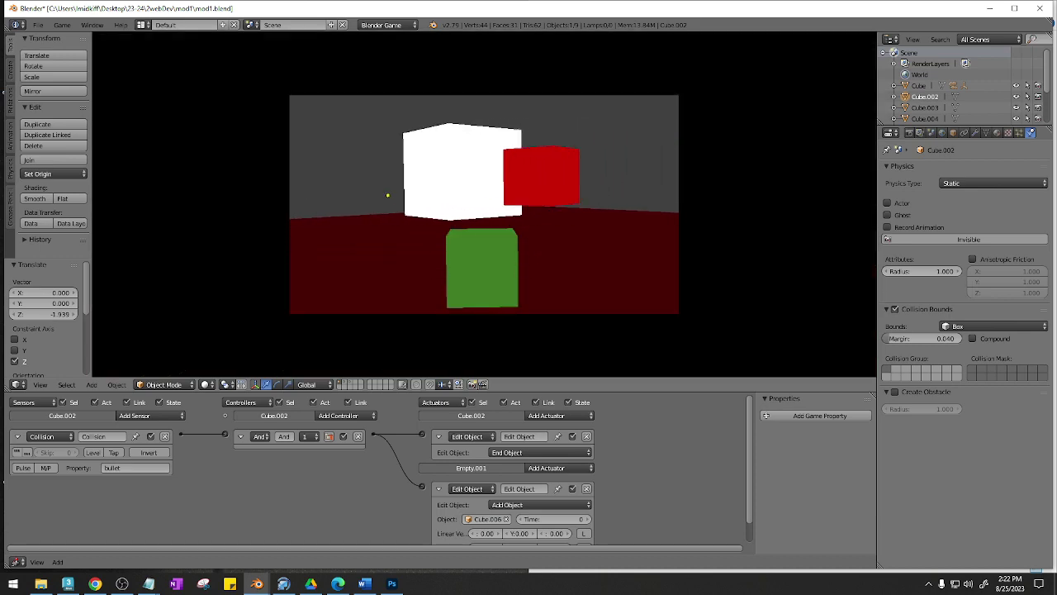
key("Escape")
middle_click_drag(512, 258, 567, 282)
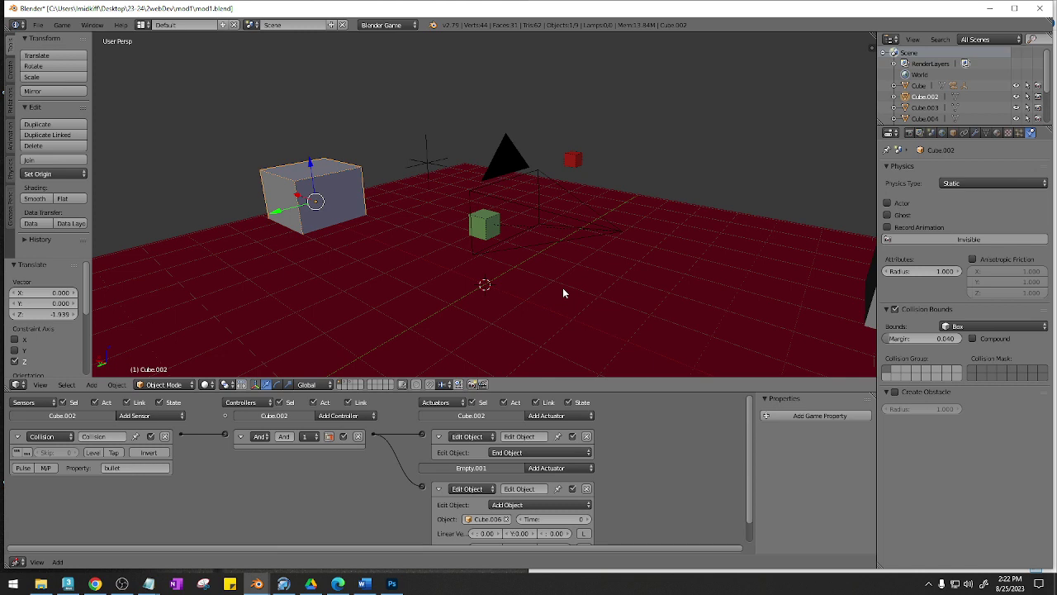
- Orbit around the floor and select the left grey box Cube.003 to show its logic
middle_click_drag(564, 261, 552, 285)
middle_click_drag(461, 277, 483, 267)
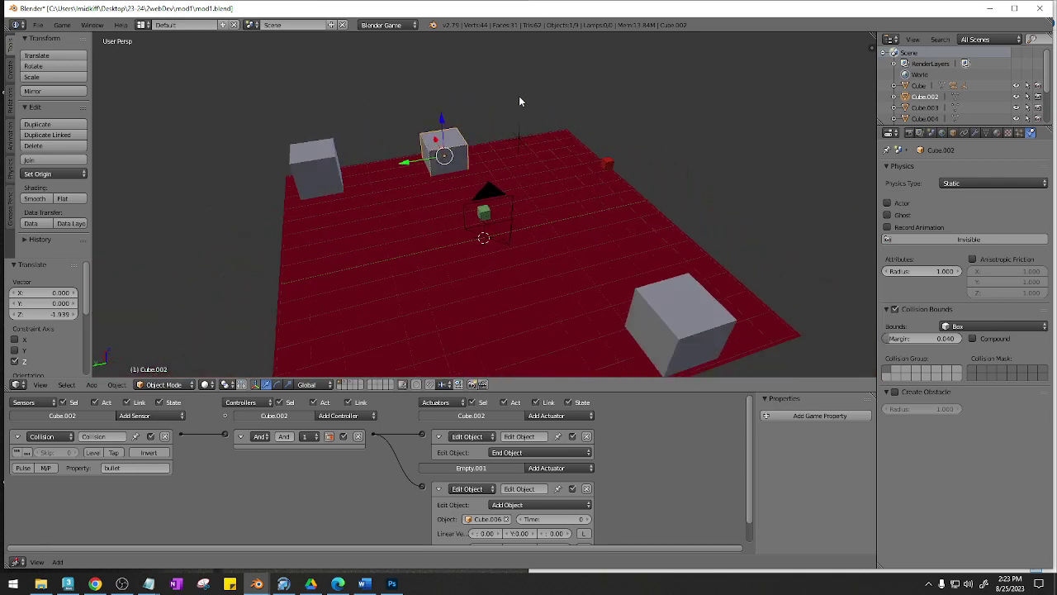
middle_click_drag(641, 301, 583, 276)
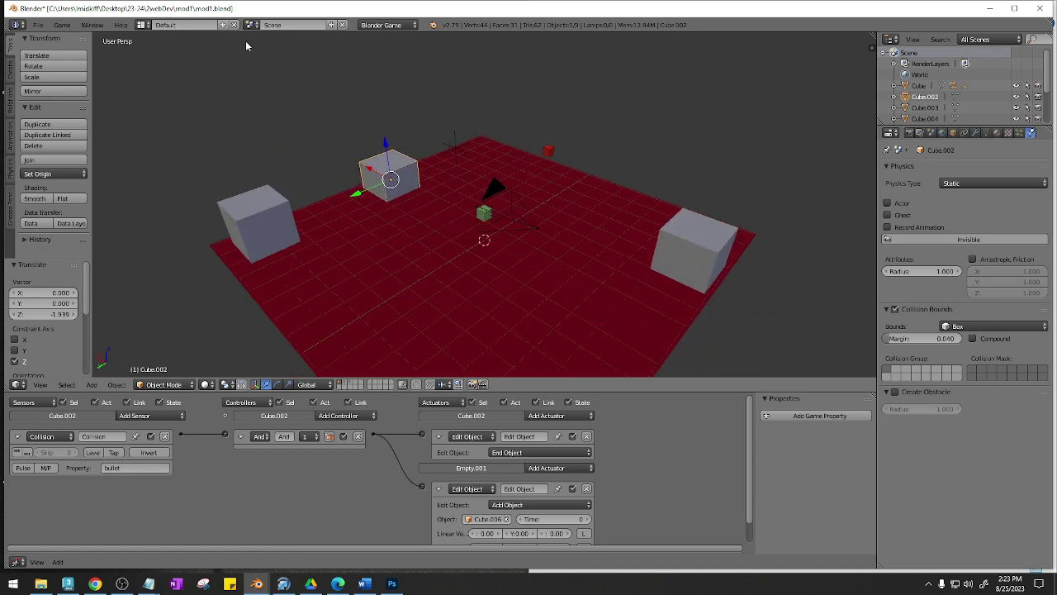
middle_click_drag(464, 258, 446, 259)
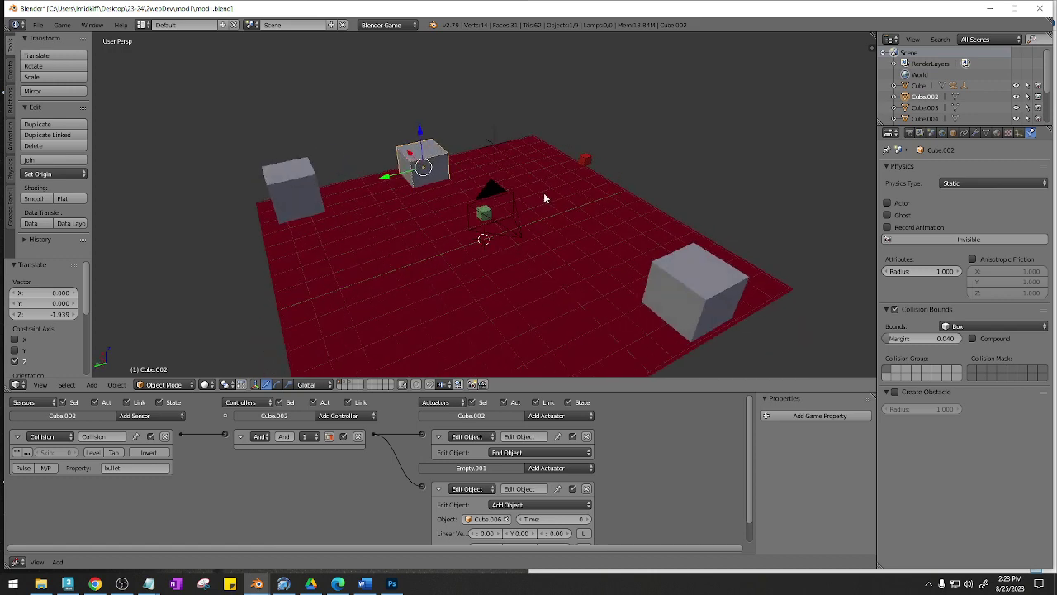
right_click(312, 180)
middle_click_drag(313, 180, 411, 239)
- Turn on Collision Bounds for Cube.003 and give it a Scene actuator set to Restart
left_click(894, 309)
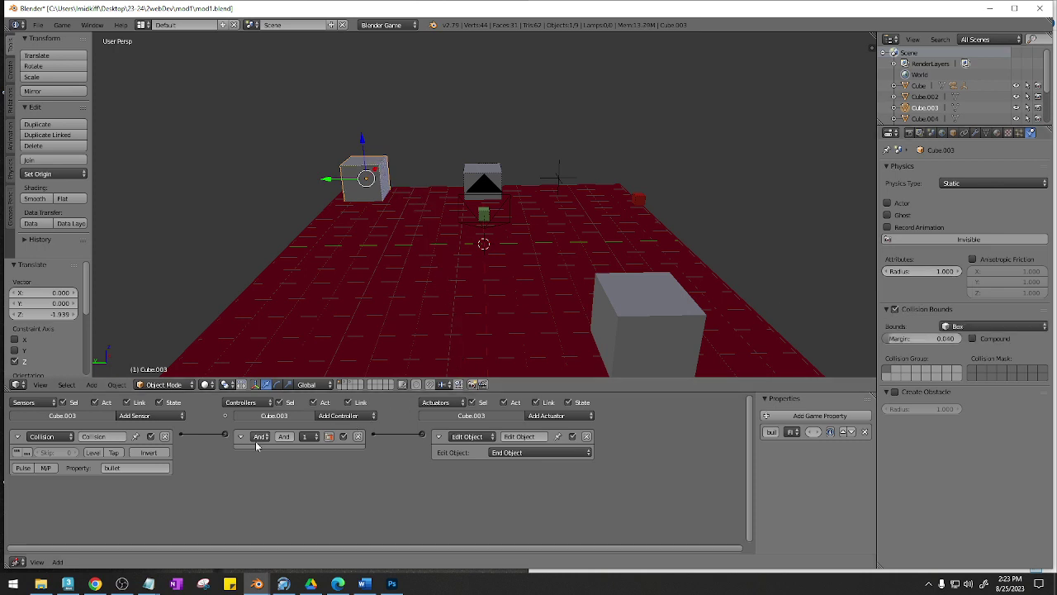
right_click(471, 177)
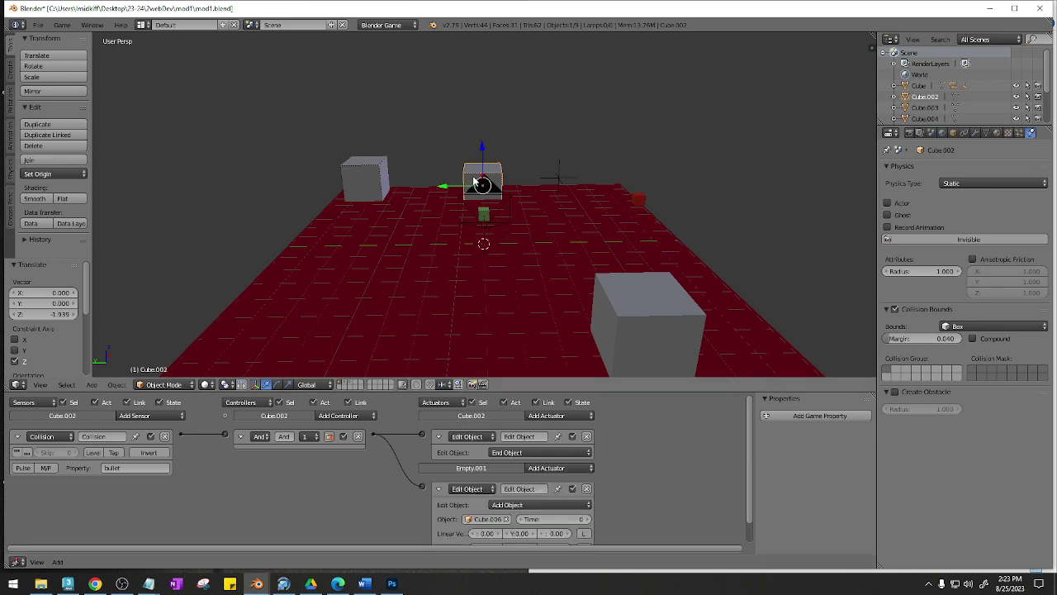
right_click(379, 178)
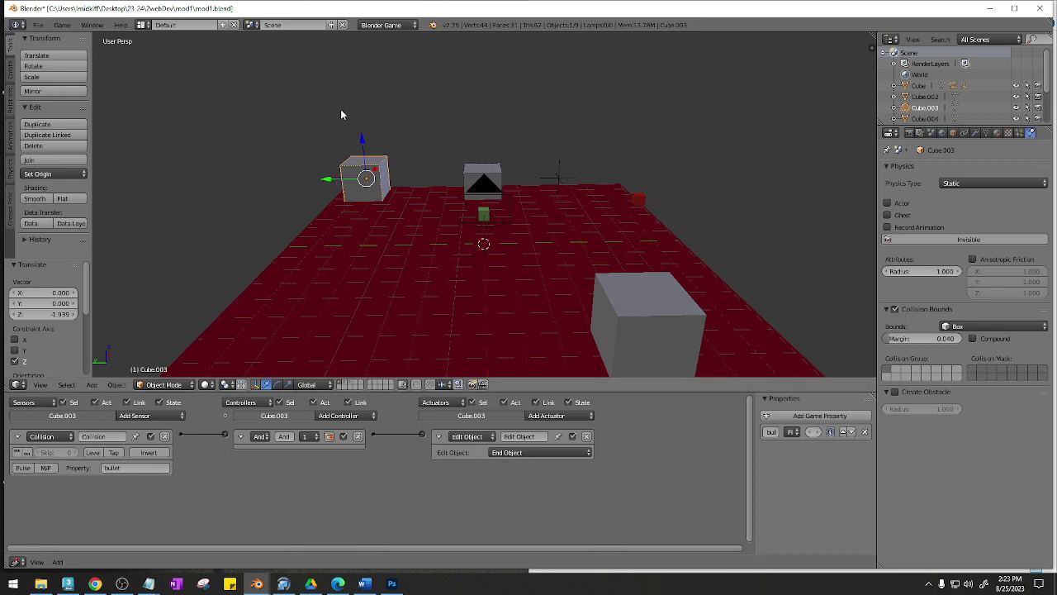
left_click(558, 417)
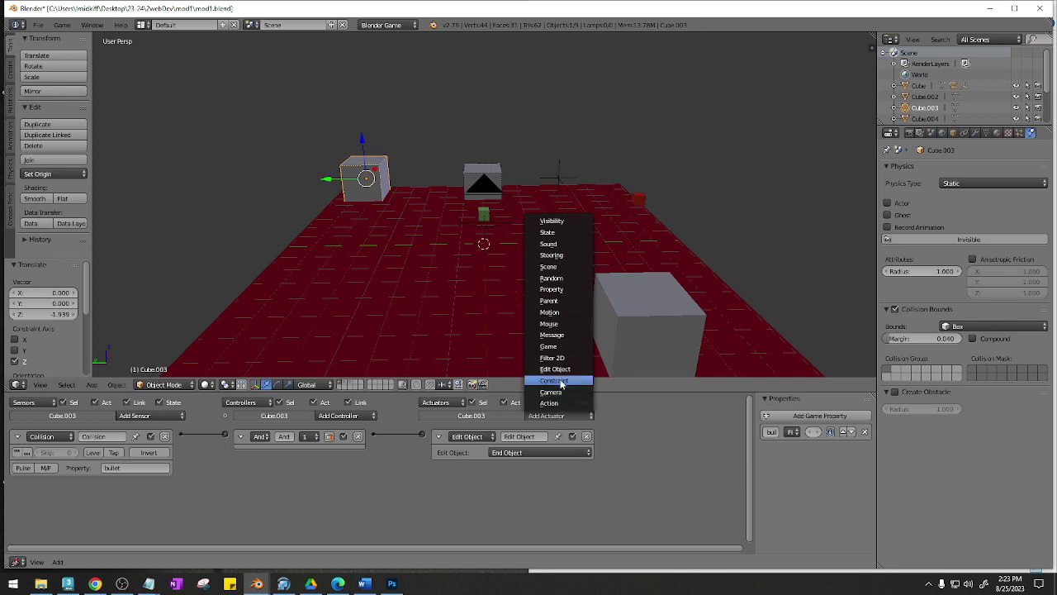
left_click(564, 267)
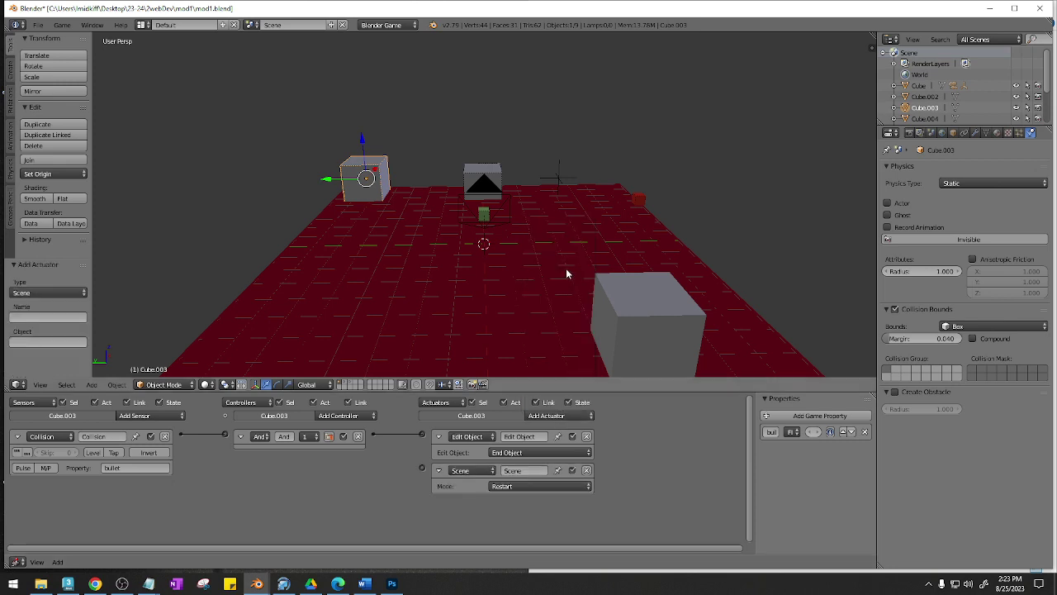
- Create empty Scene.001 with a floor plane, Plane.001, scaled to 7.690, then deselect it
left_click(331, 27)
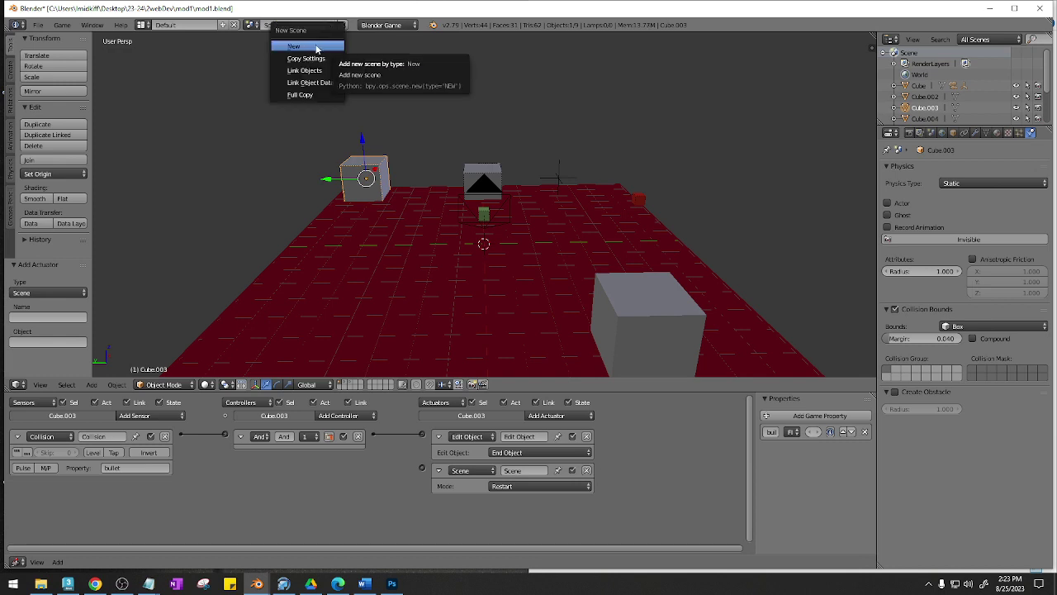
left_click(312, 47)
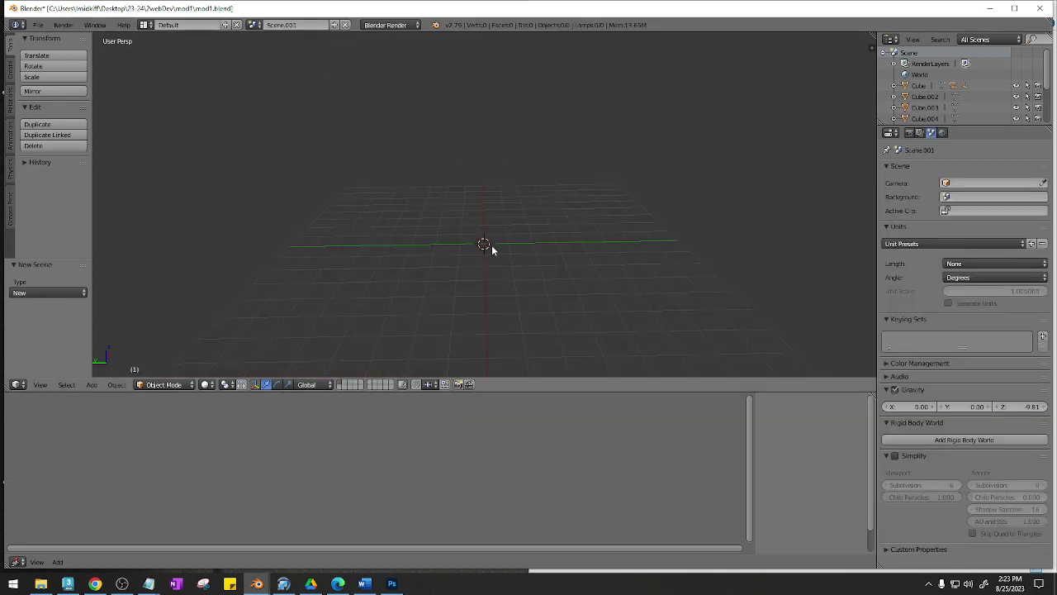
key("shift+a")
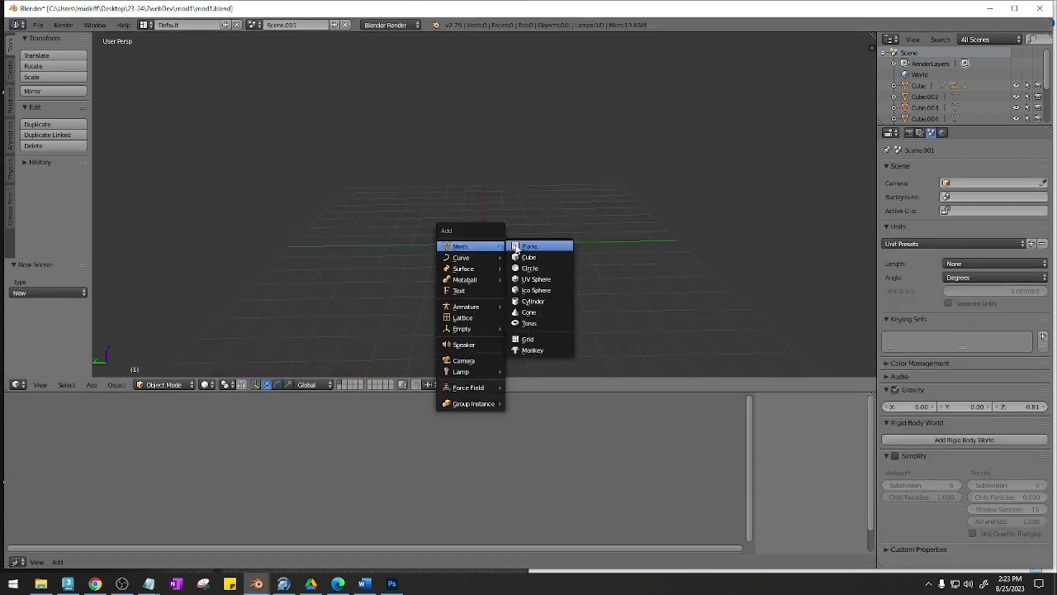
left_click(517, 246)
key("s")
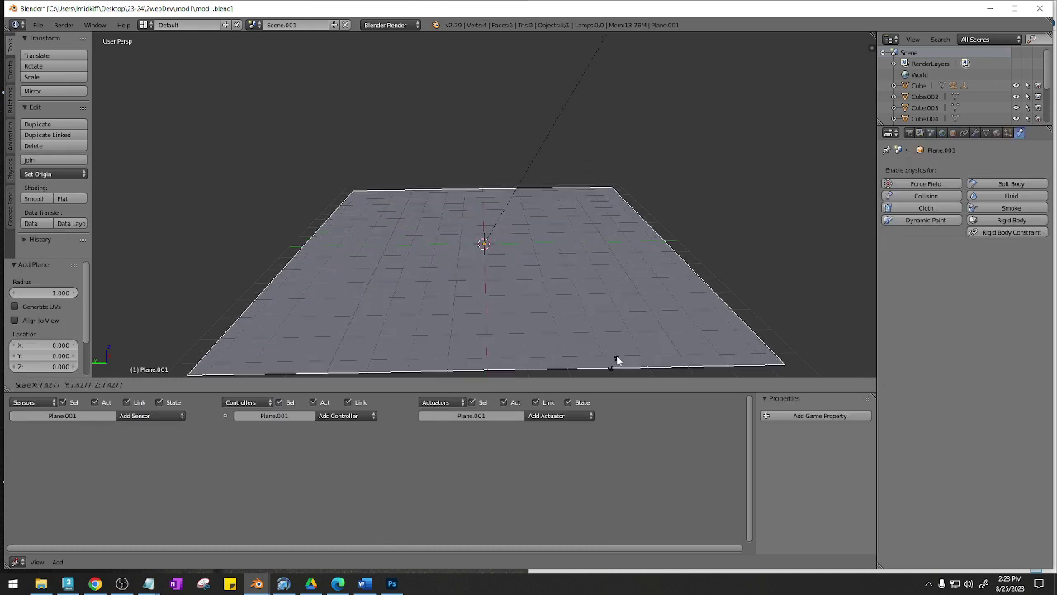
left_click(613, 358)
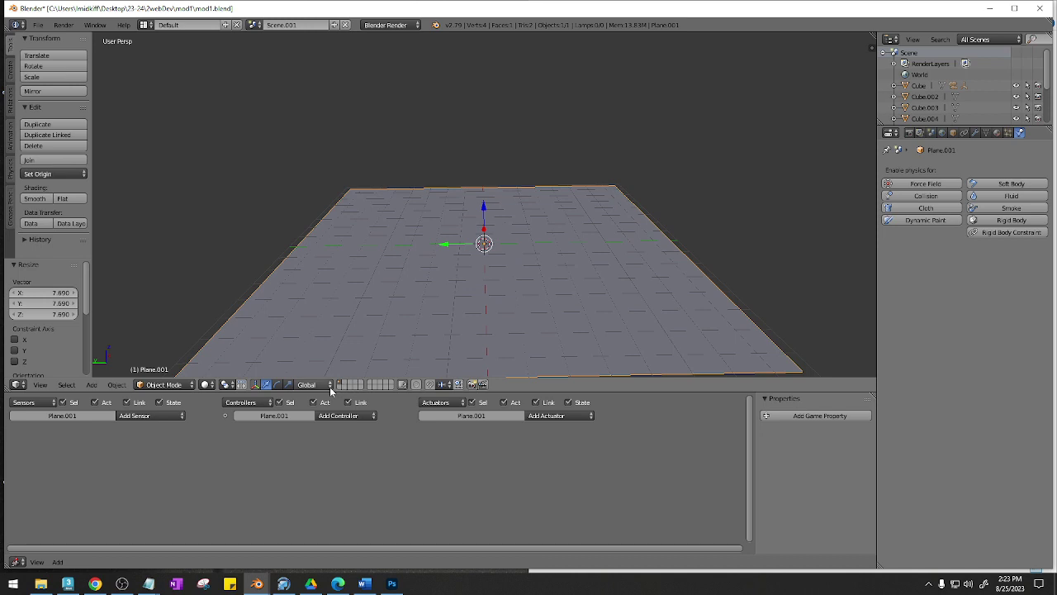
key("a")
key("shift+a")
mouse_move(471, 273)
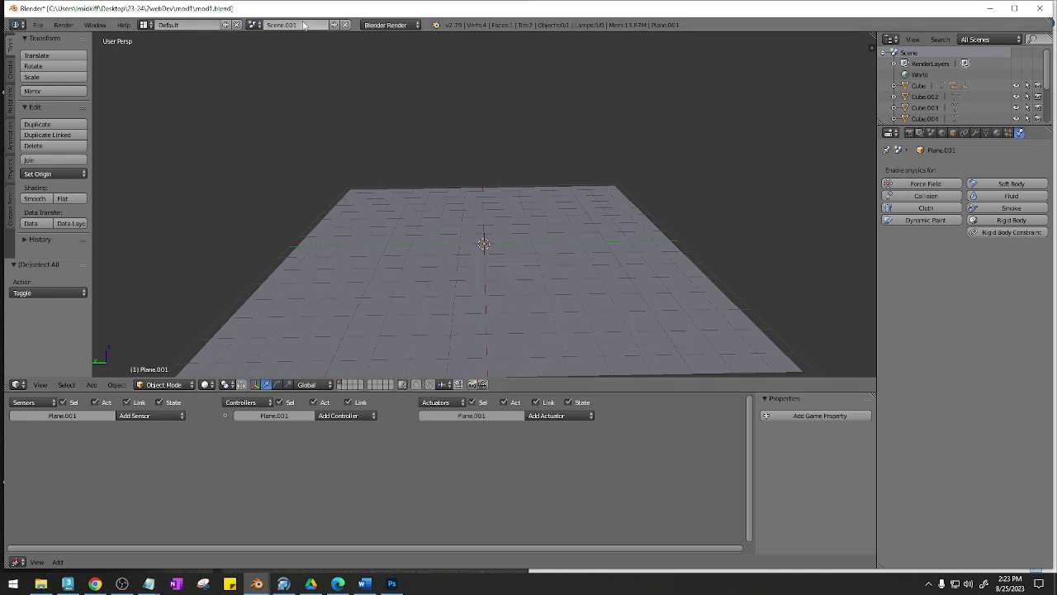
- Return to the original Scene and select the player camera plus its Empty
left_click(255, 25)
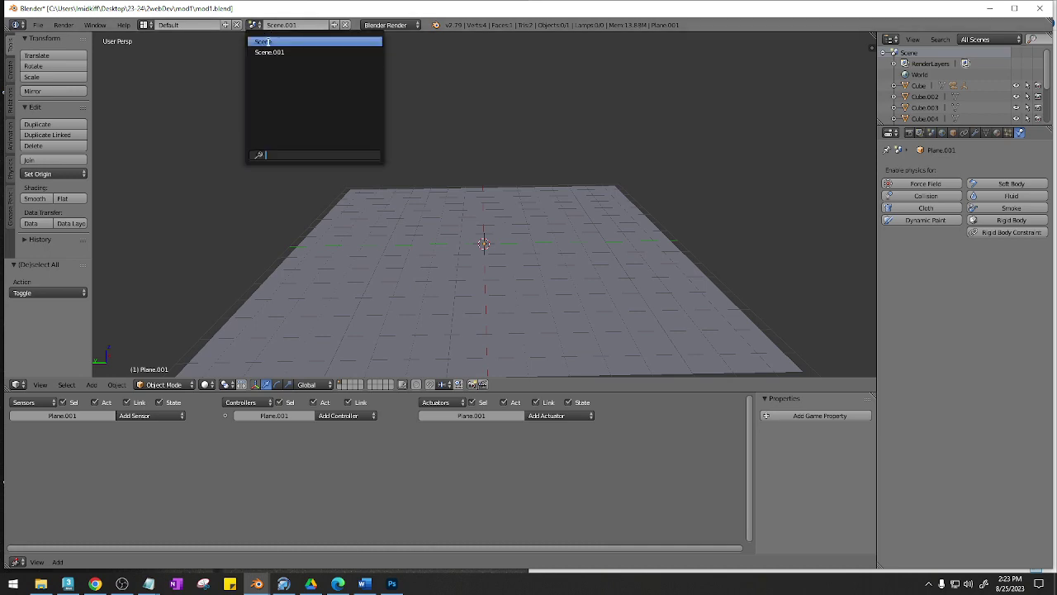
left_click(268, 42)
middle_click_drag(486, 213, 458, 215)
right_click(487, 203)
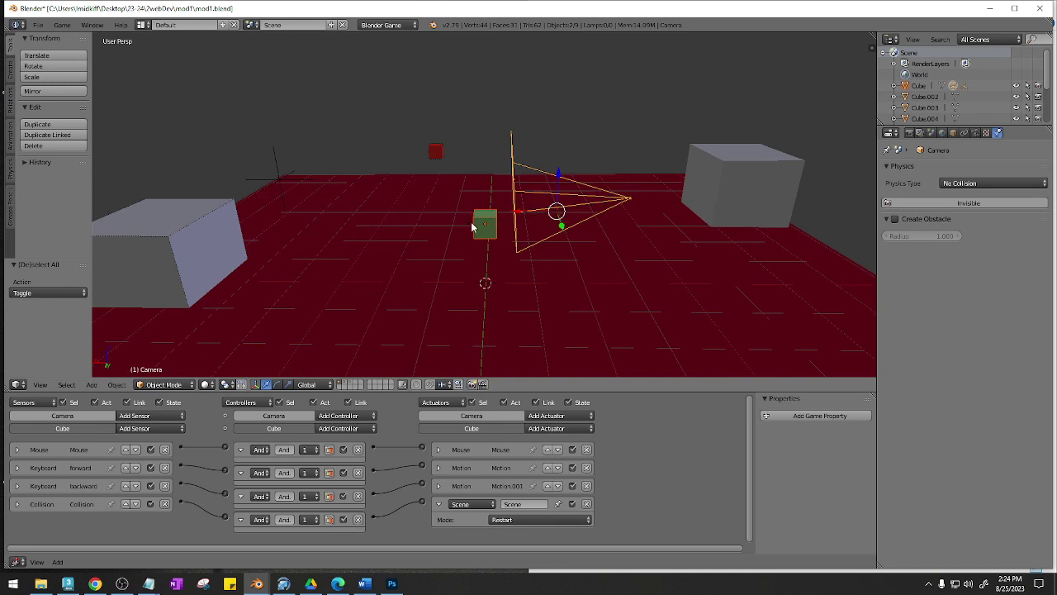
right_click(467, 223, "shift")
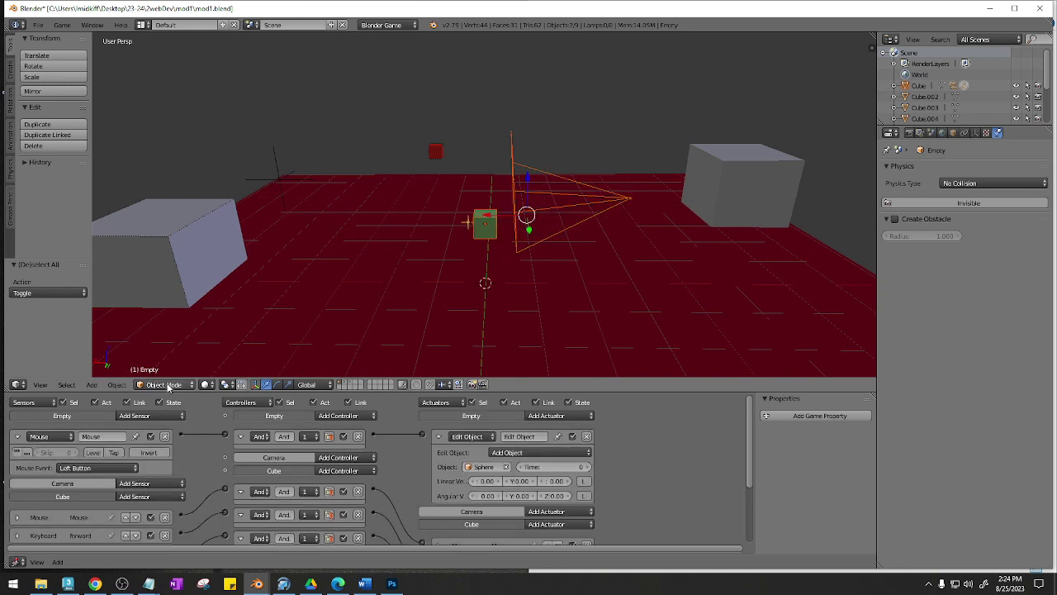
- Go through the Object menu to Make Links > Objects to Scene > Scene.001
left_click(117, 385)
mouse_move(173, 163)
mouse_move(172, 106)
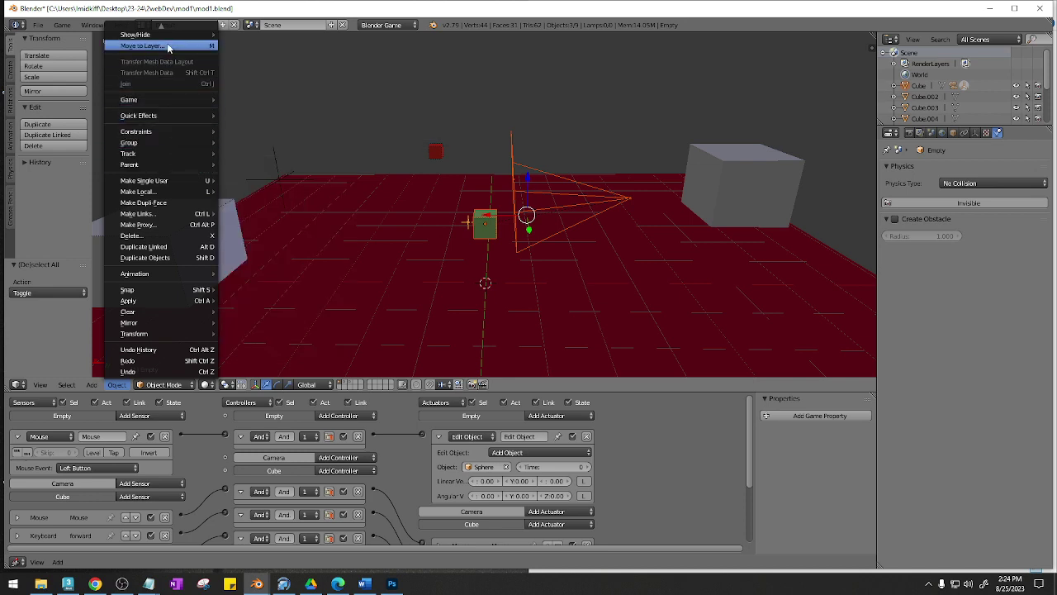
mouse_move(173, 40)
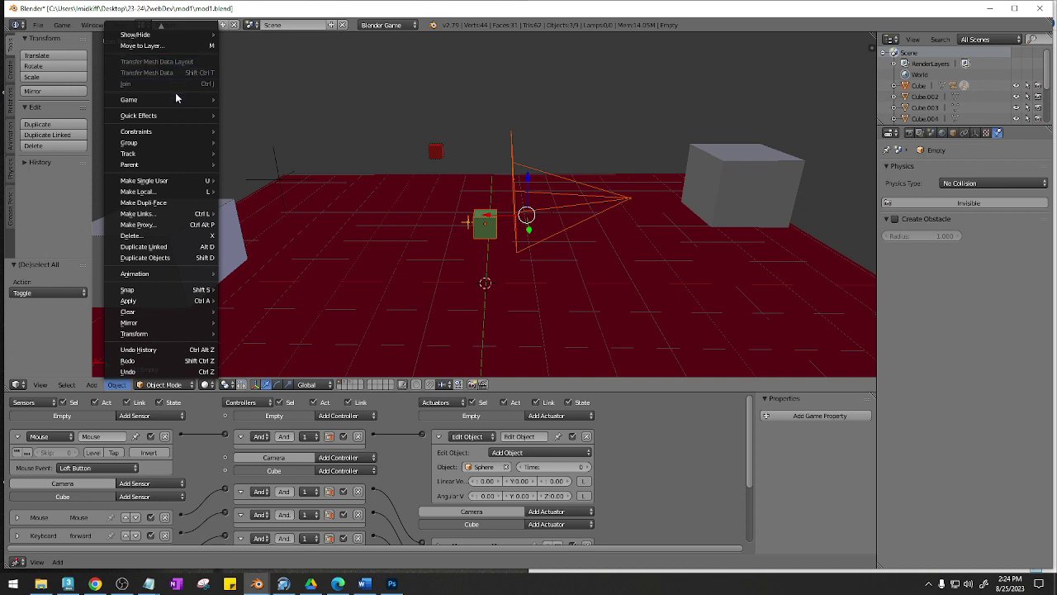
mouse_move(183, 138)
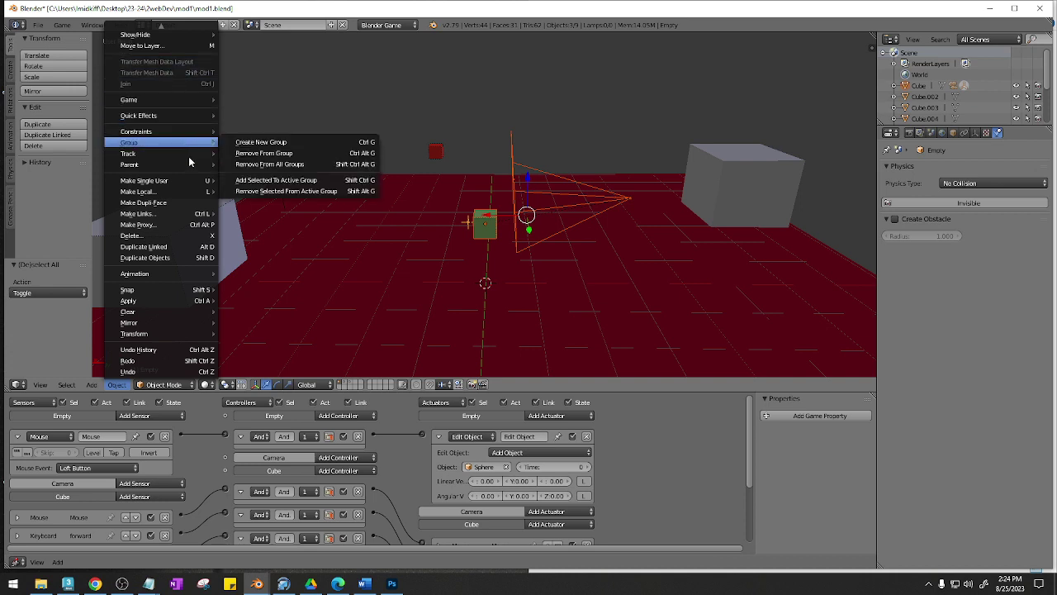
mouse_move(194, 183)
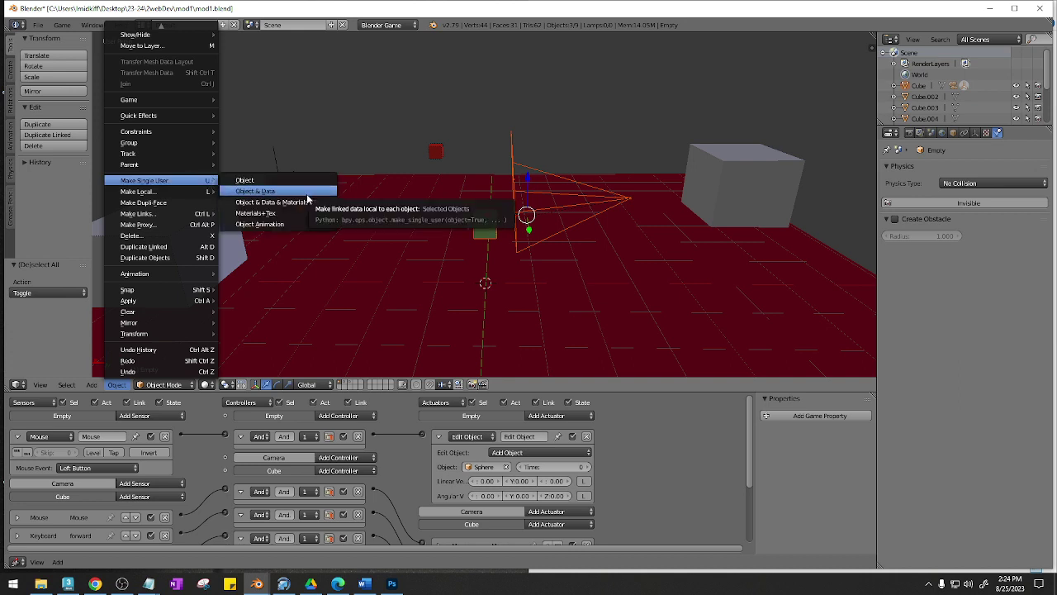
mouse_move(195, 214)
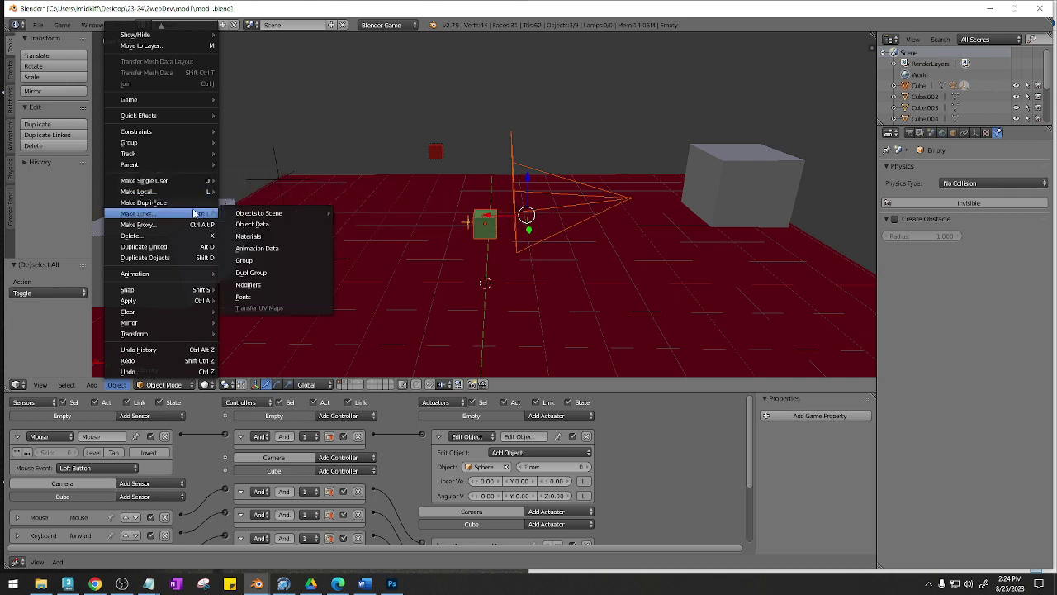
mouse_move(275, 220)
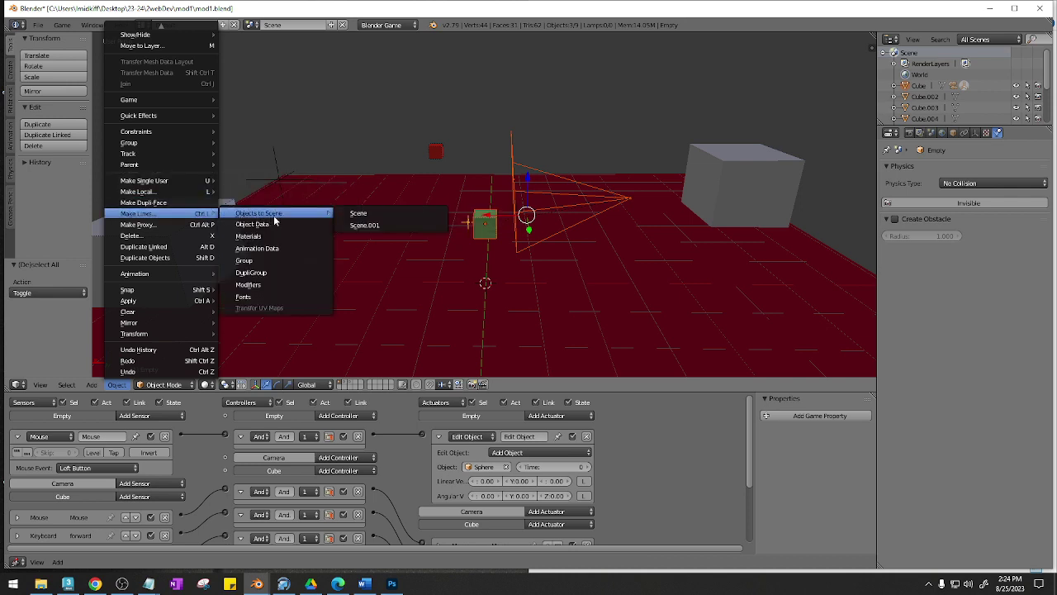
- Link the camera and Empty into Scene.001, then switch to Scene.001
left_click(364, 225)
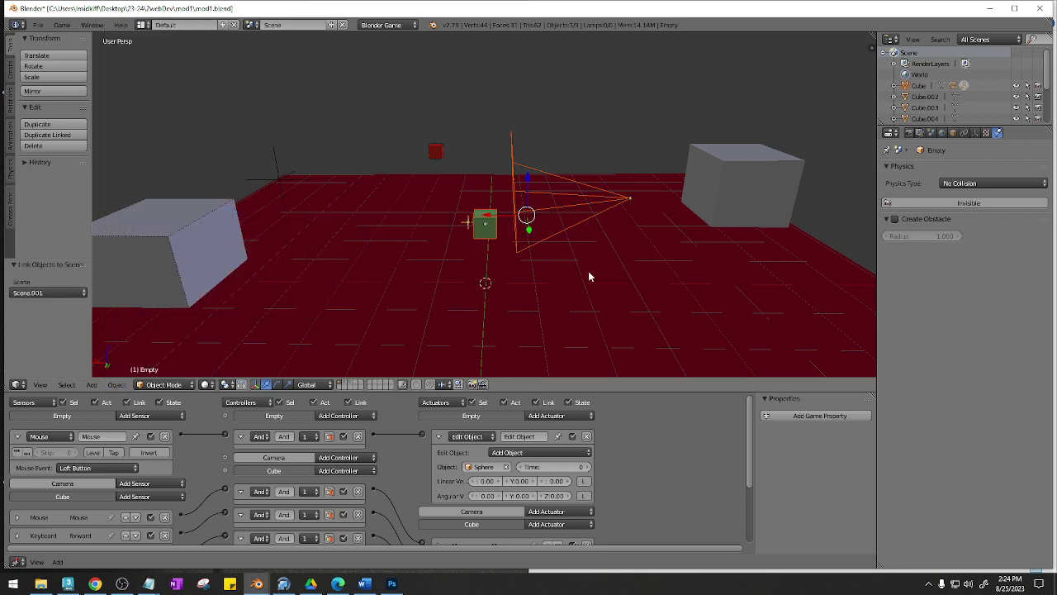
left_click(252, 25)
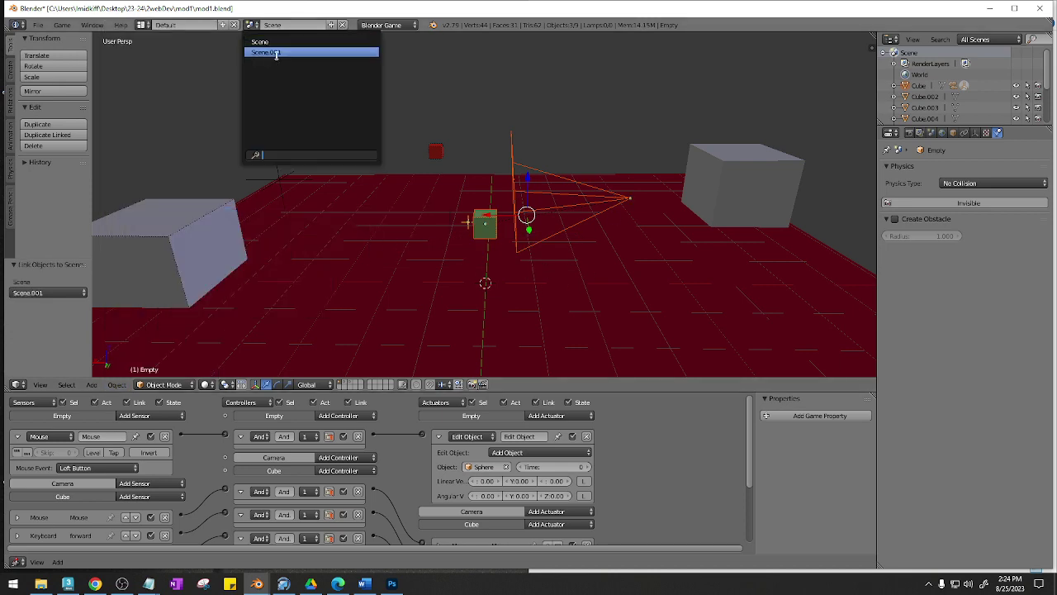
left_click(275, 50)
middle_click_drag(582, 261, 479, 173)
- Select everything except the plane and raise the camera and cube 3.707 along Z
key("a")
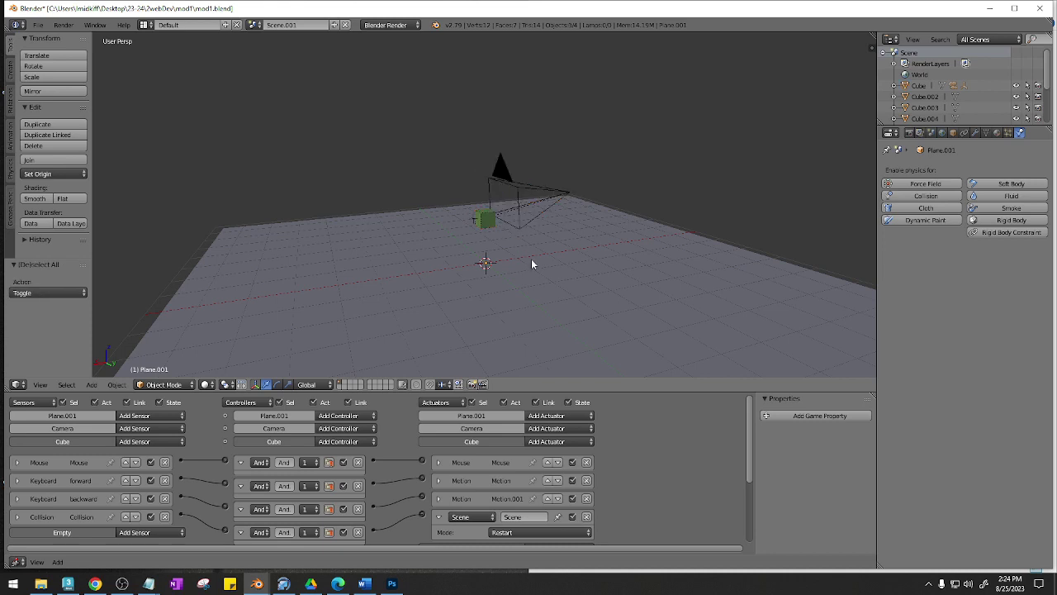
right_click(570, 286)
key("ctrl+i")
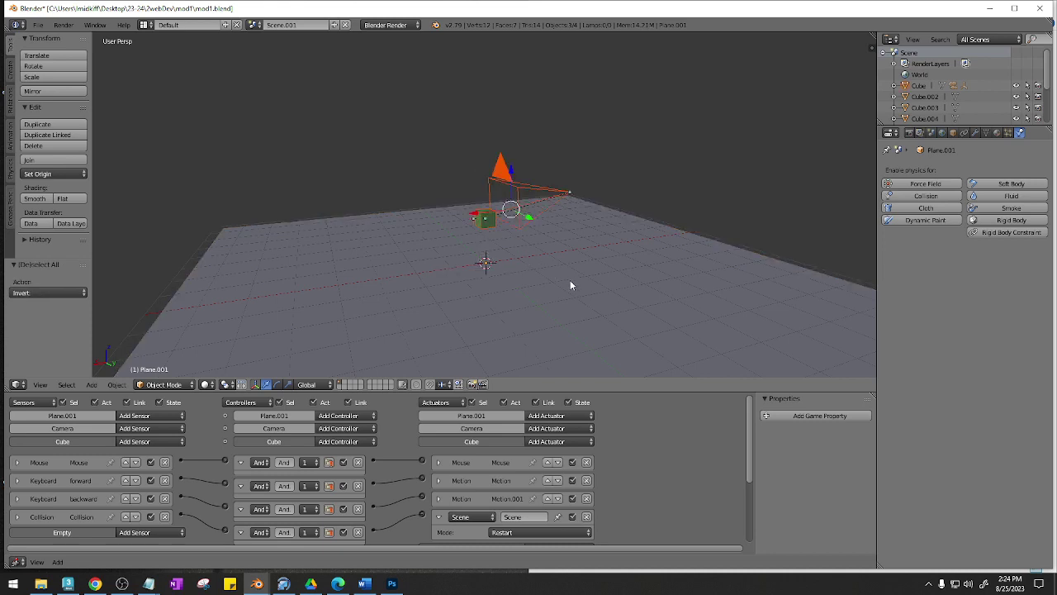
key("g")
key("z")
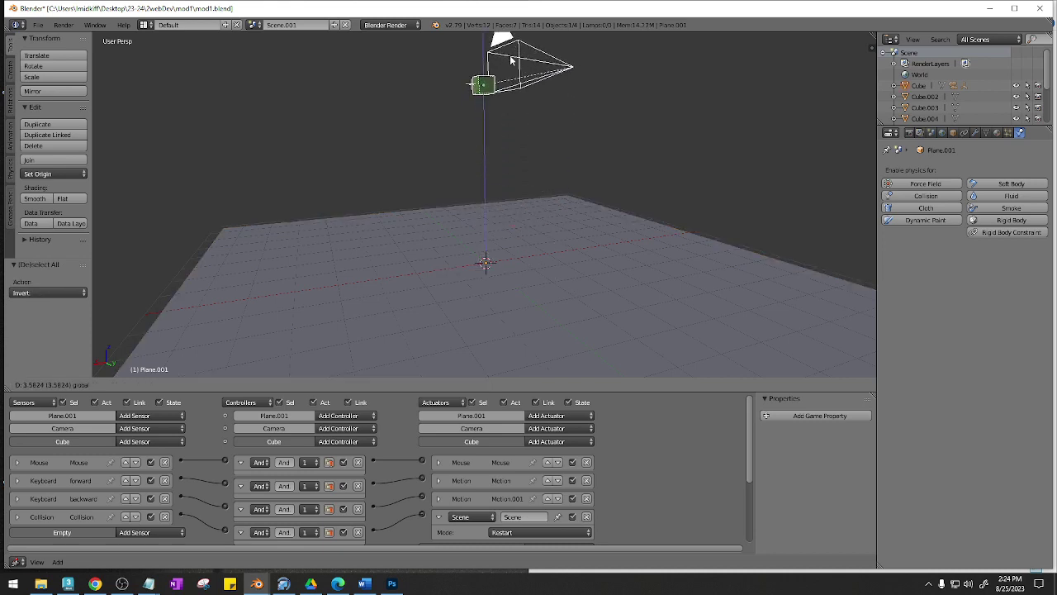
left_click(533, 83)
- Compare with the main Scene, then in Scene.001 slide the plane along X
left_click(255, 25)
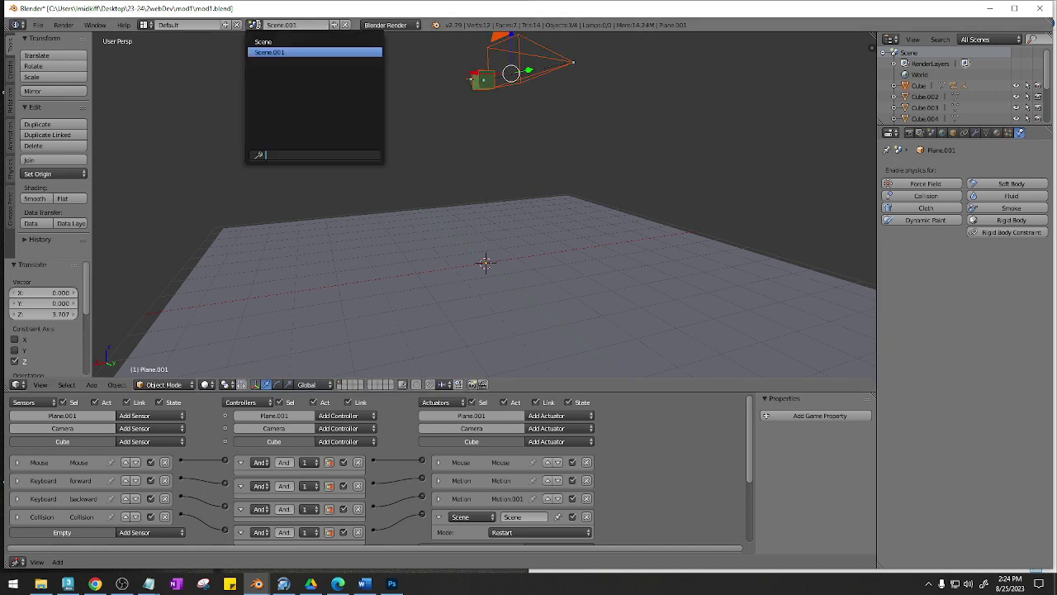
left_click(275, 39)
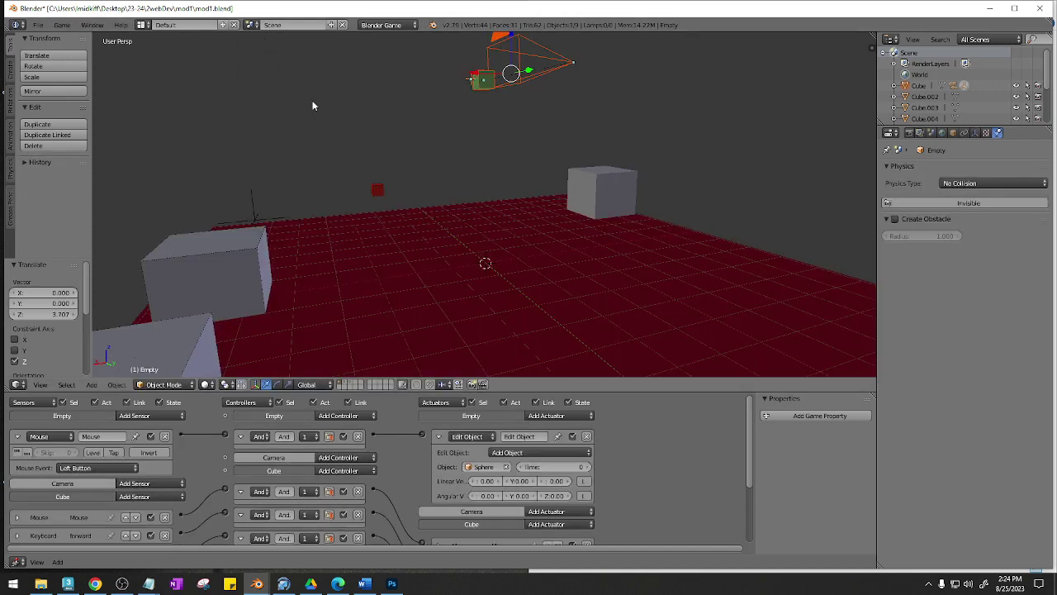
left_click(256, 24)
left_click(275, 49)
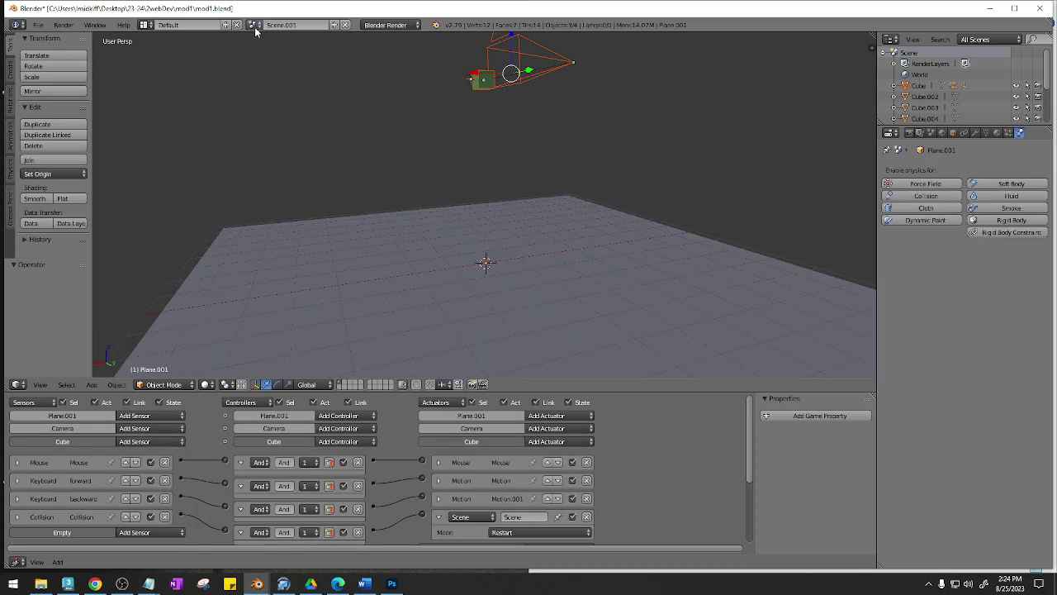
middle_click_drag(577, 209, 527, 259)
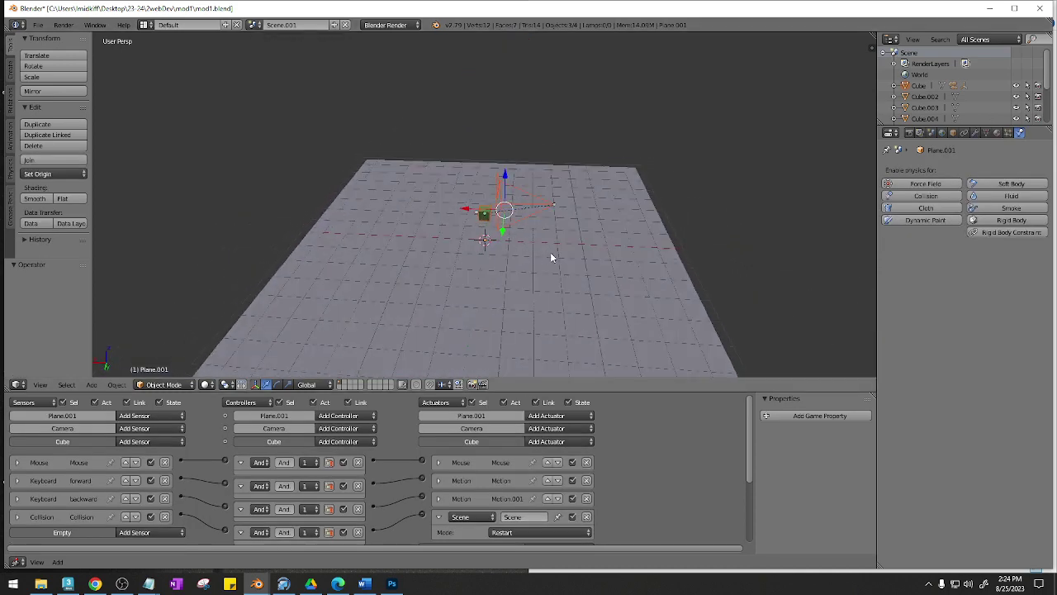
right_click(571, 272)
key("g")
key("x")
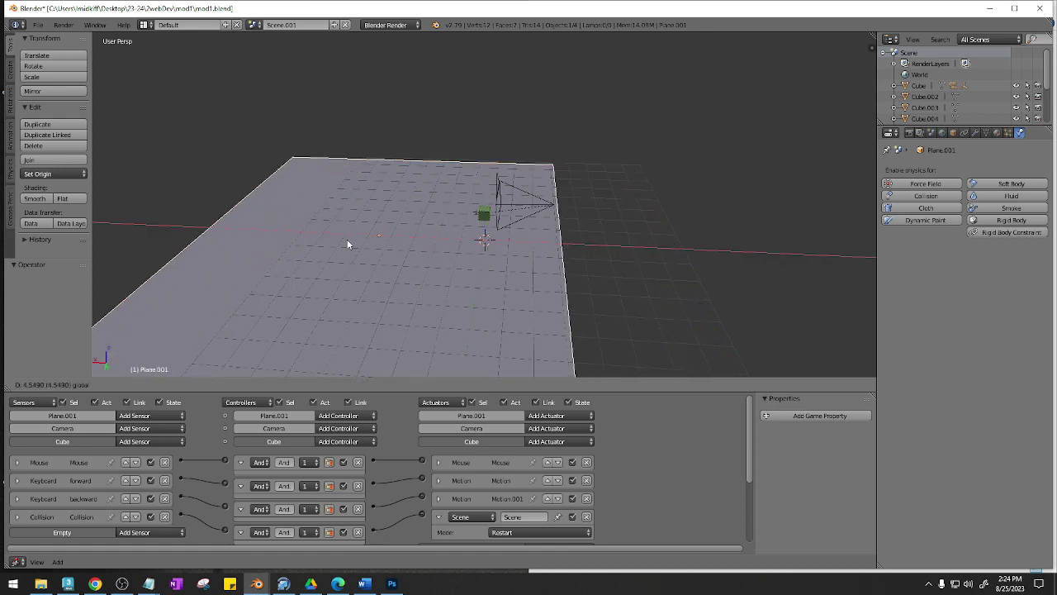
left_click(314, 244)
- Reposition the plane to X -4.836 and save over the blend file
scroll(364, 252, "down", 5)
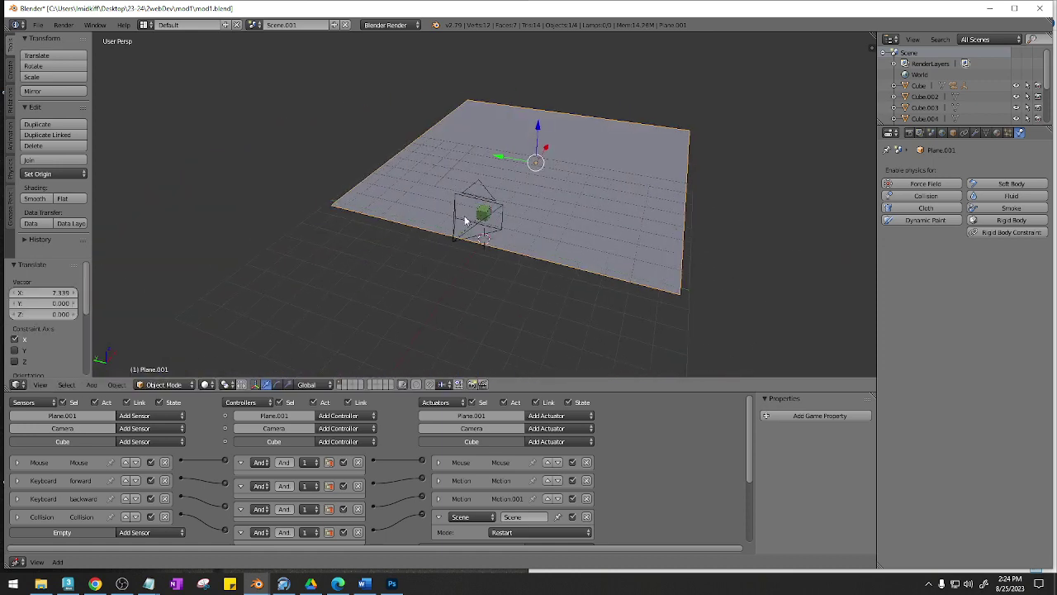
middle_click_drag(463, 234, 602, 212)
scroll(502, 213, "up", 3)
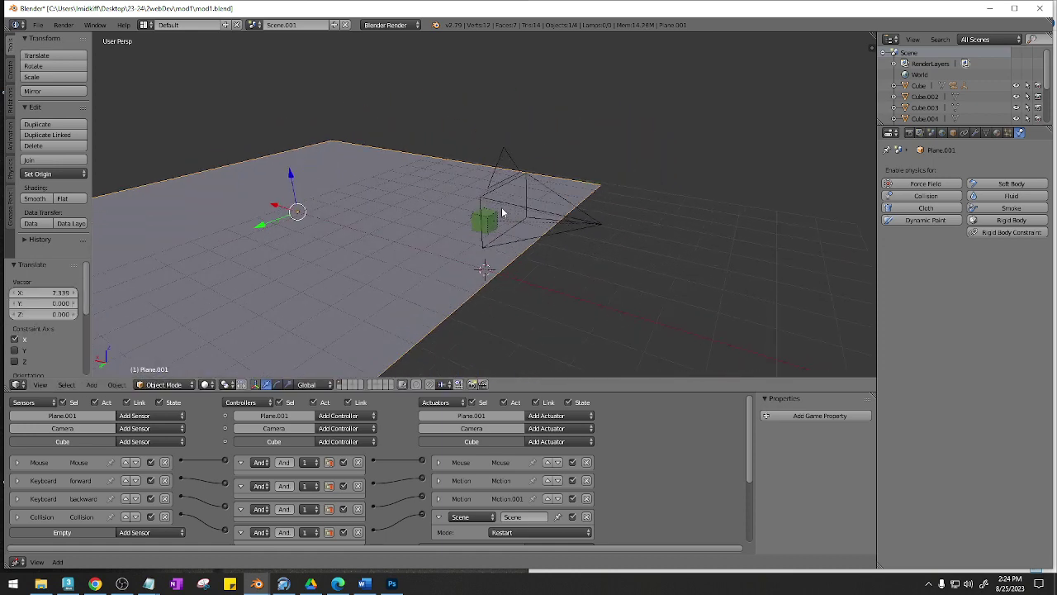
key("g")
key("x")
scroll(451, 246, "down", 2)
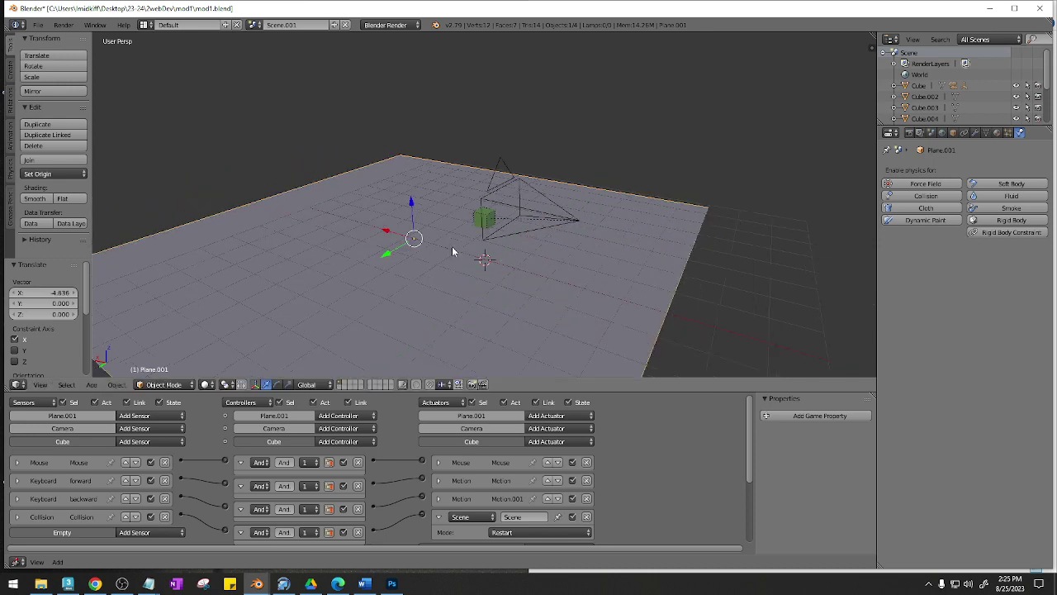
left_click(495, 260)
middle_click_drag(495, 260, 459, 255)
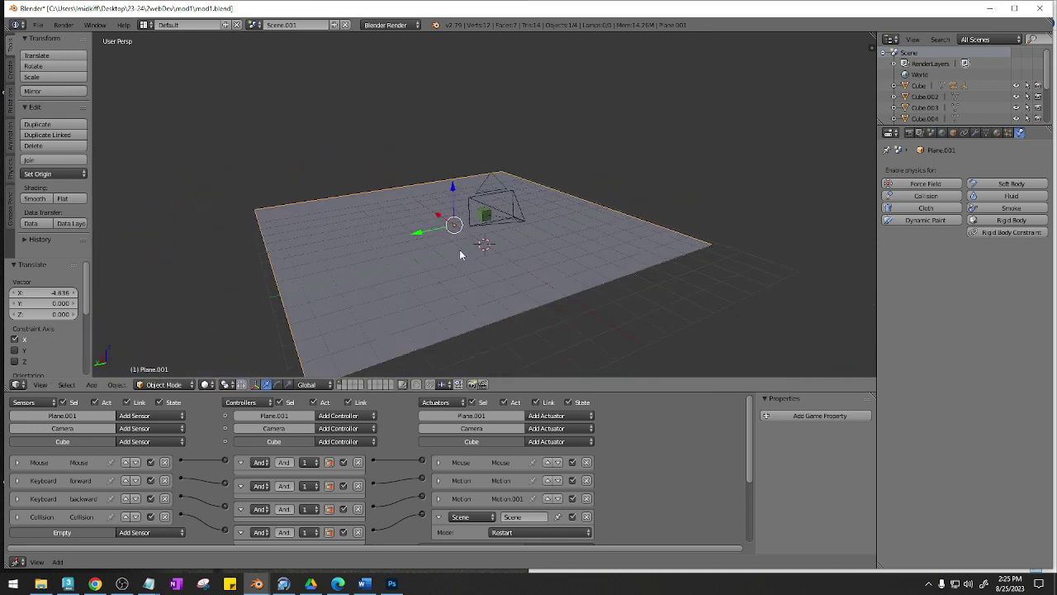
key("ctrl+s")
left_click(460, 254)
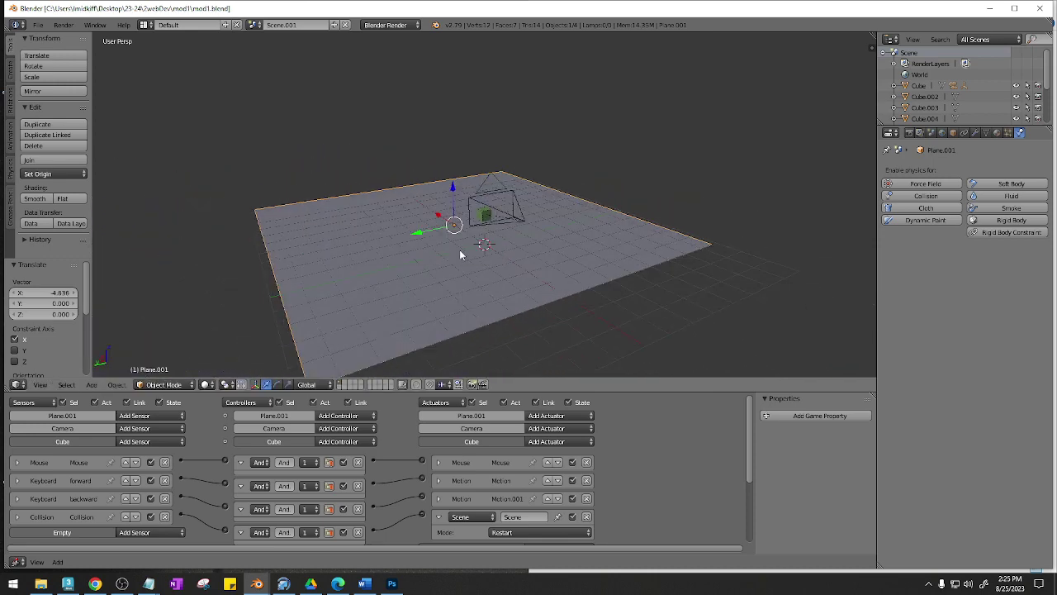
- In the main Scene, select target Cube.003 and wire its controller to the Scene actuator
left_click(254, 25)
left_click(281, 41)
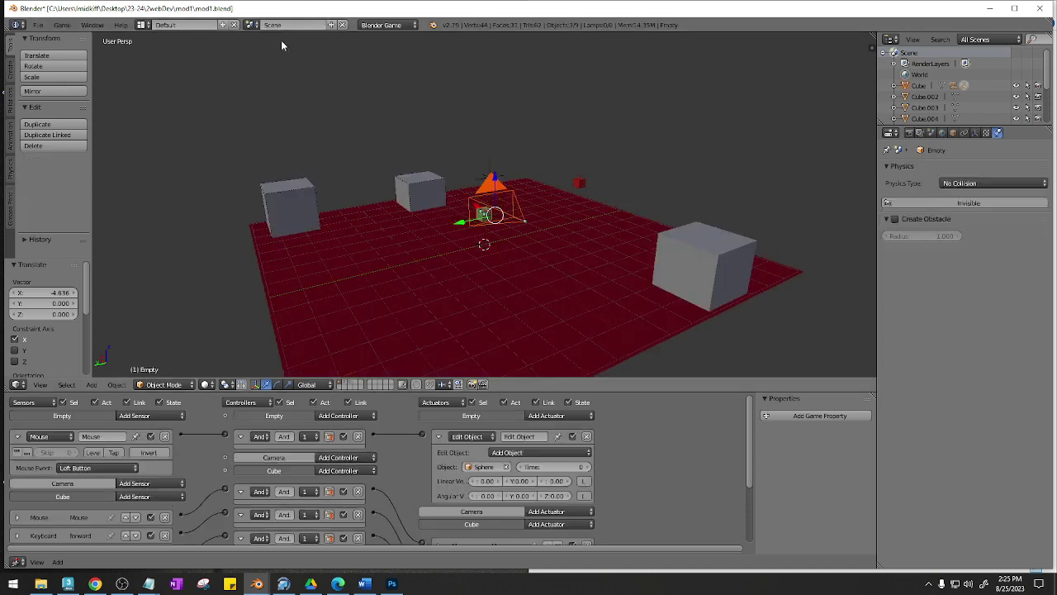
right_click(294, 198)
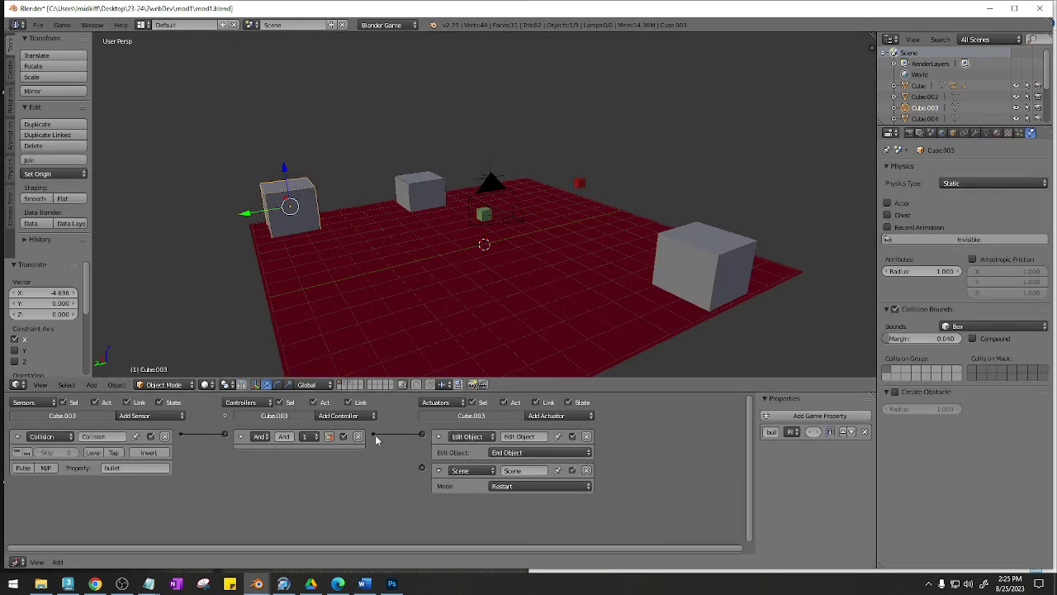
left_click_drag(371, 436, 421, 468)
- Set the Scene actuator to Set Scene targeting Scene.001, then save with Ctrl+S
left_click(531, 486)
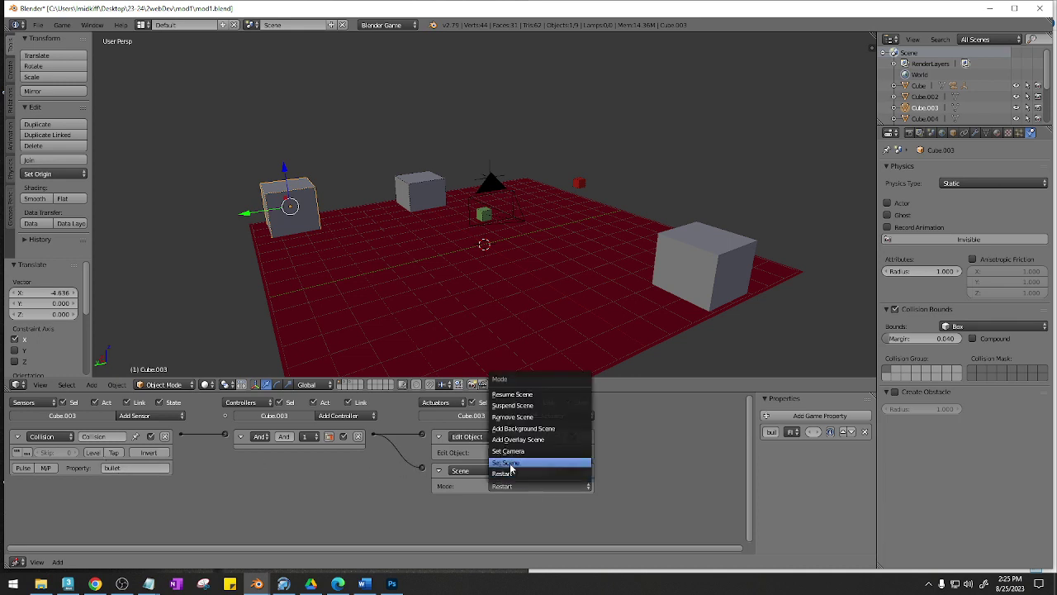
left_click(511, 465)
left_click(523, 499)
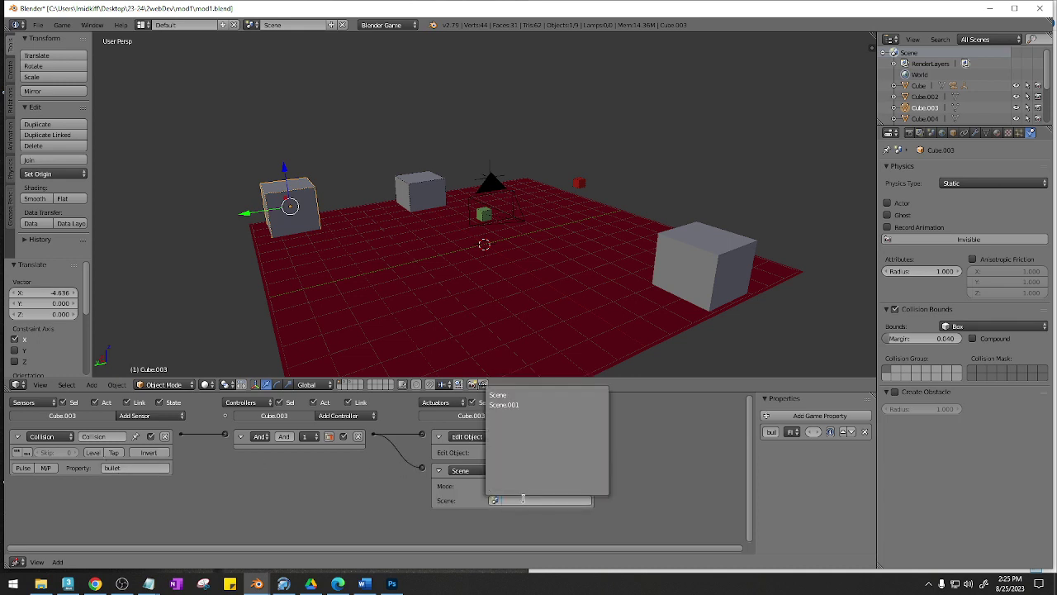
left_click(505, 404)
key("ctrl+s")
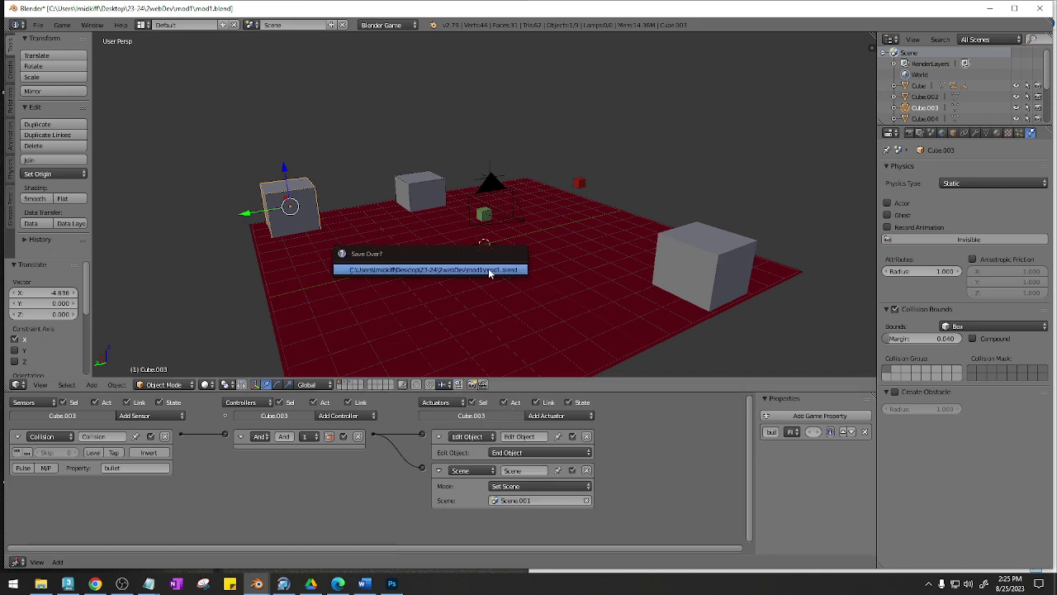
- Confirm Save Over and test-play the game from the camera view
left_click(488, 269)
key("KP_0")
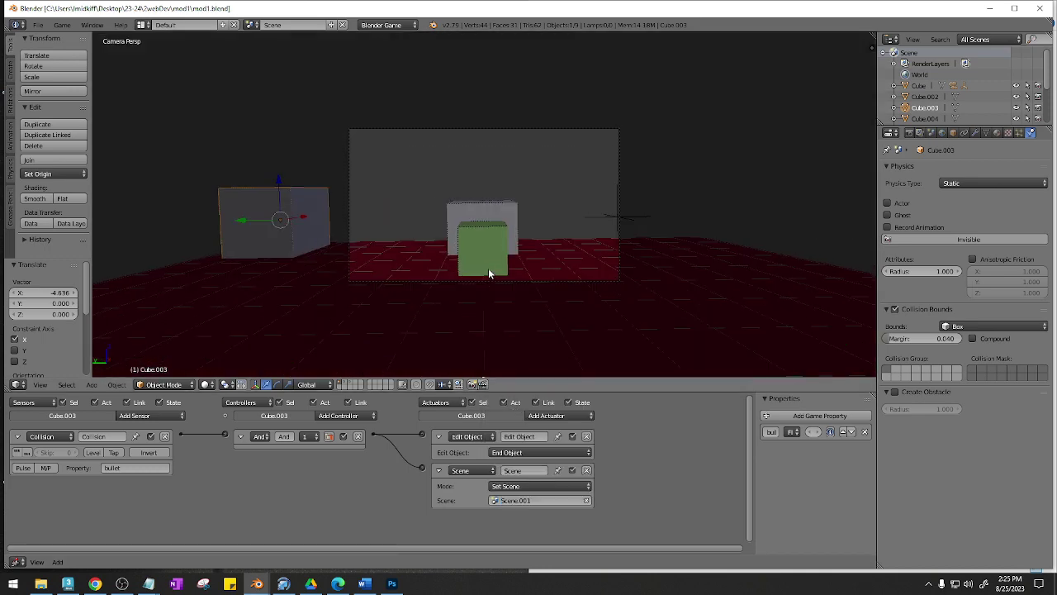
key("p")
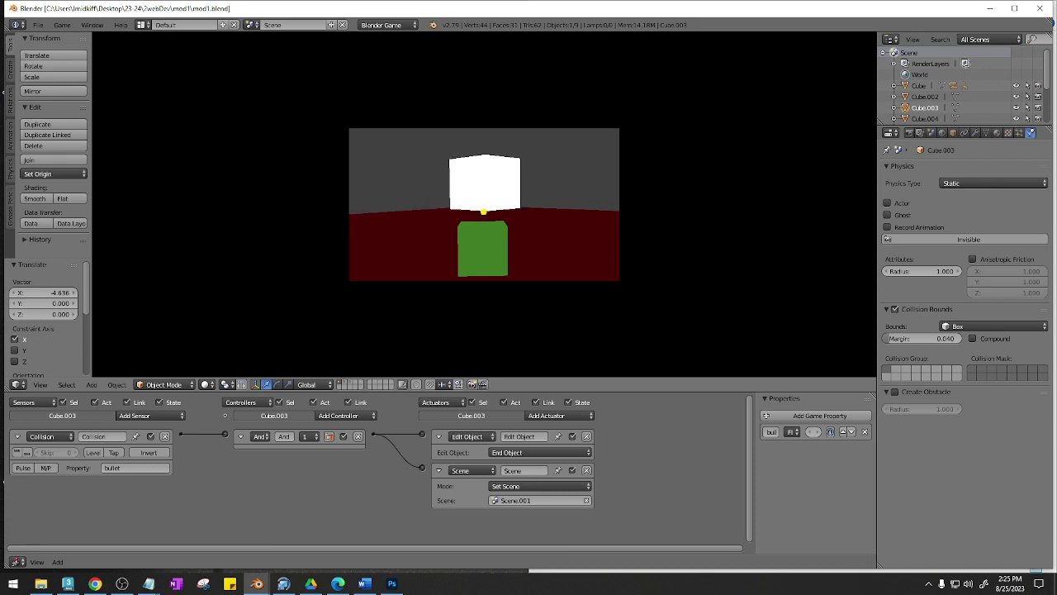
key("Escape")
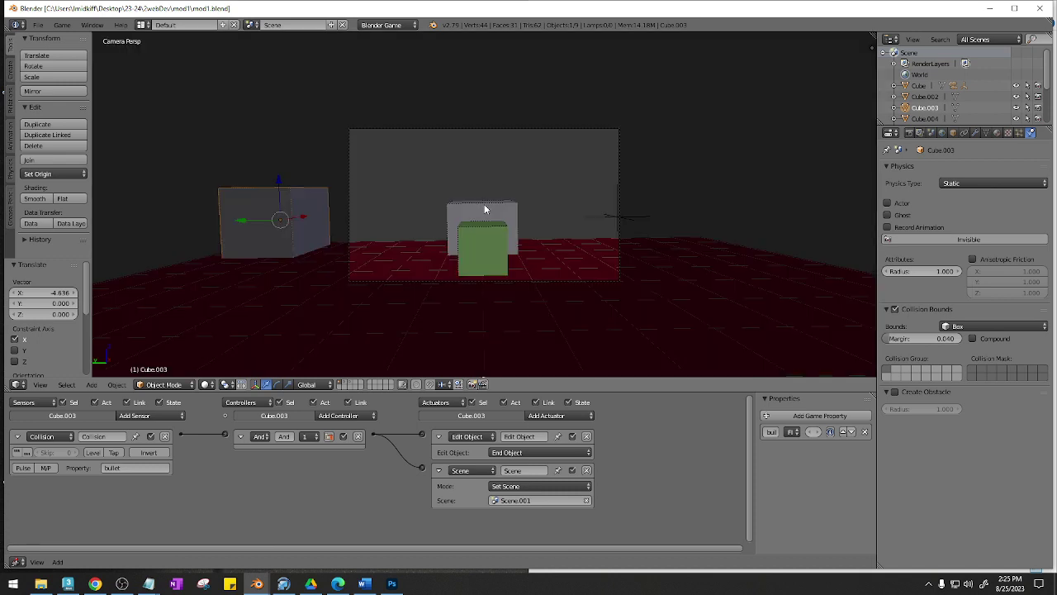
- Switch to Scene.001 and set its render engine to Blender Game
left_click(248, 25)
left_click(277, 51)
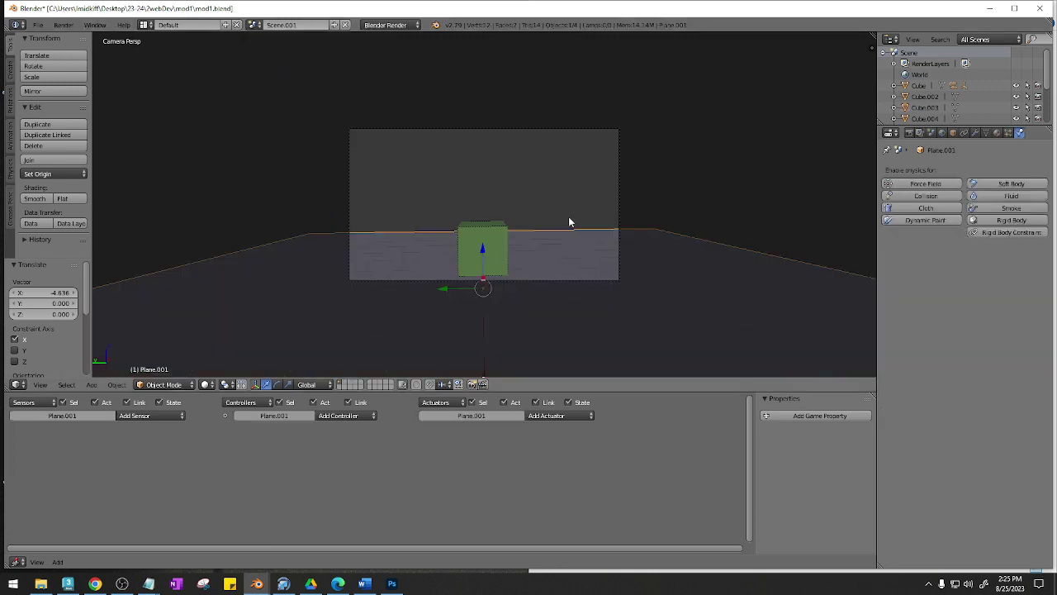
key("KP_0")
middle_click_drag(568, 217, 540, 213)
key("KP_0")
key("KP_0")
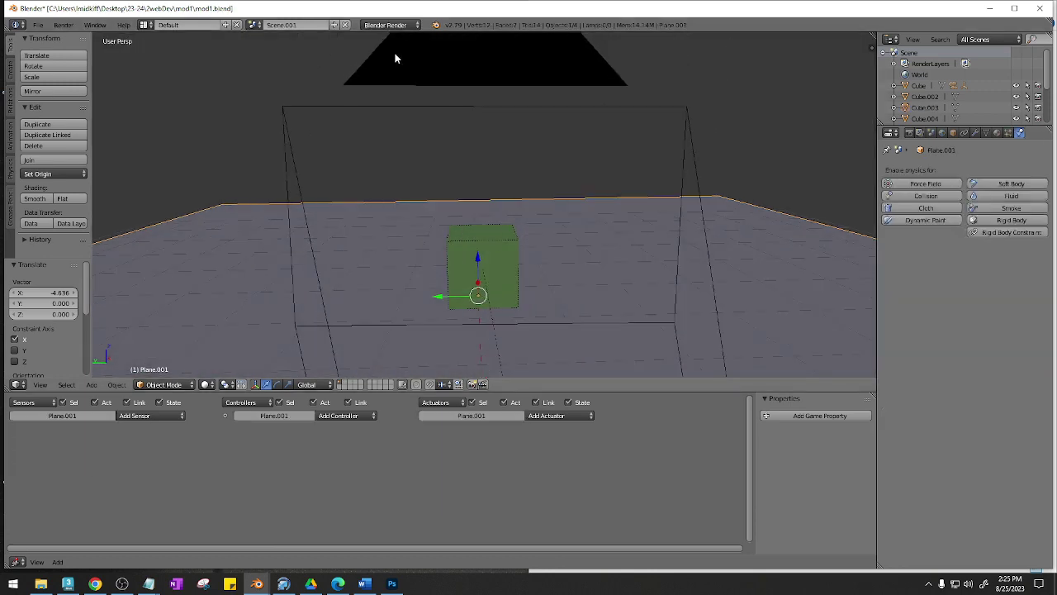
left_click(396, 26)
left_click(388, 50)
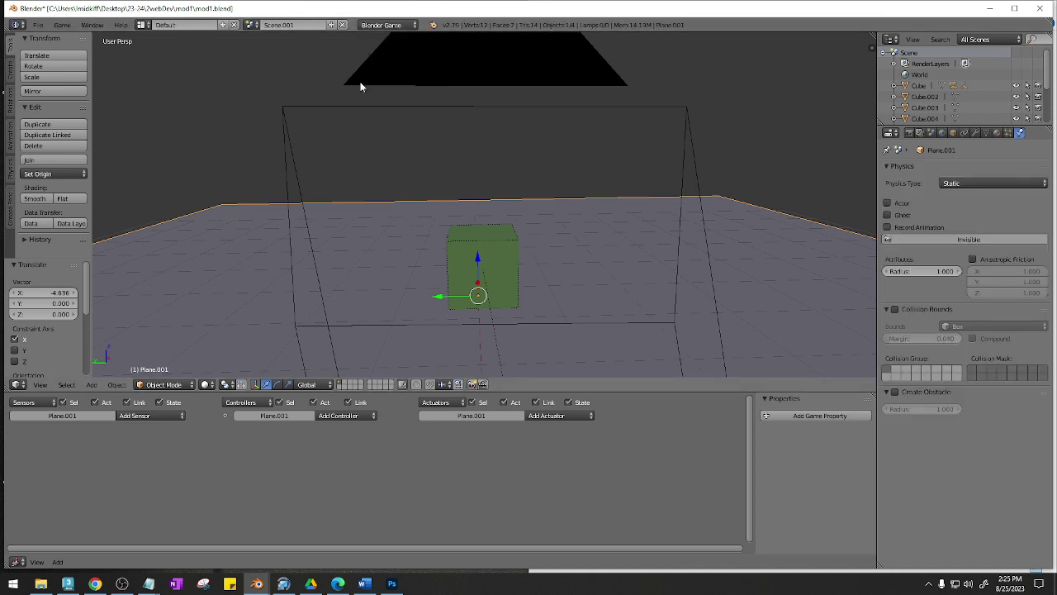
- Save over the blend file and return to the main Scene
key("ctrl+s")
left_click(360, 82)
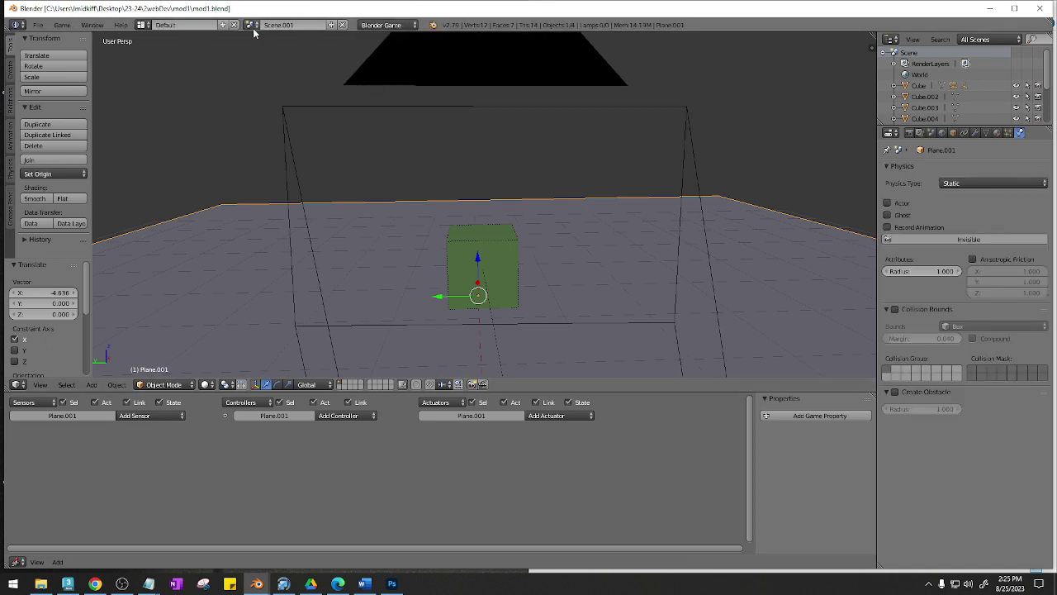
left_click(252, 25)
left_click(270, 42)
key("KP_0")
key("p")
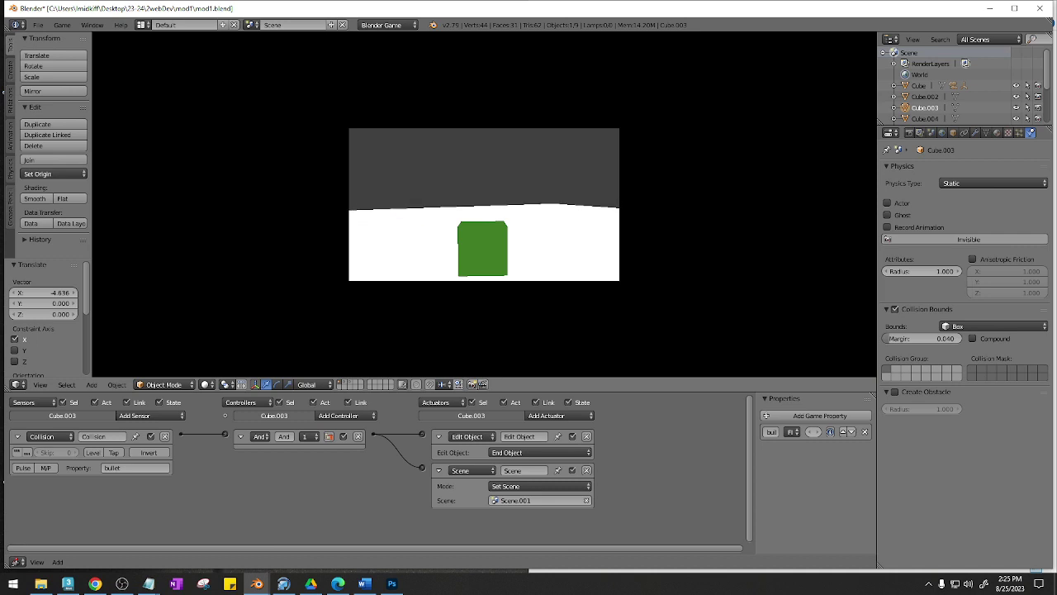
key("Escape")
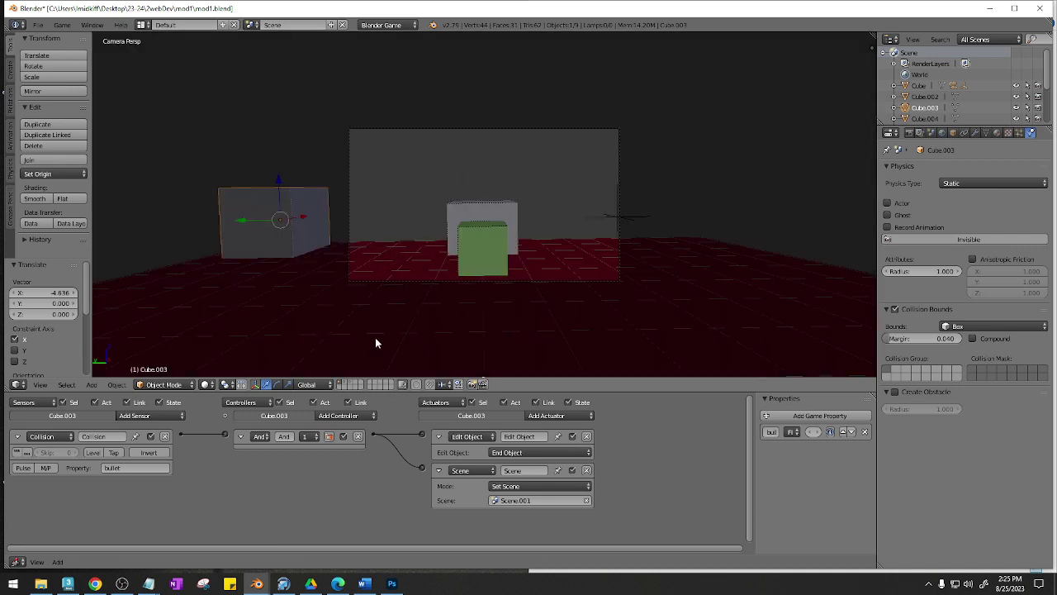
- Select the bullet Sphere on its layer and link it into Scene.001 via Make Links
left_click(345, 385)
middle_click_drag(396, 304, 446, 303)
right_click(484, 290)
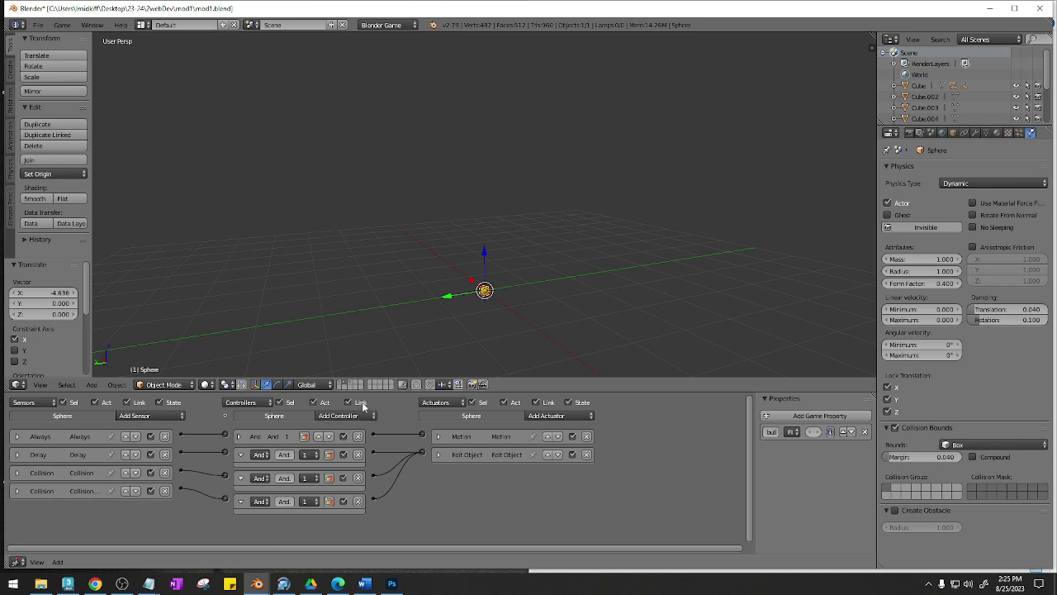
left_click(117, 385)
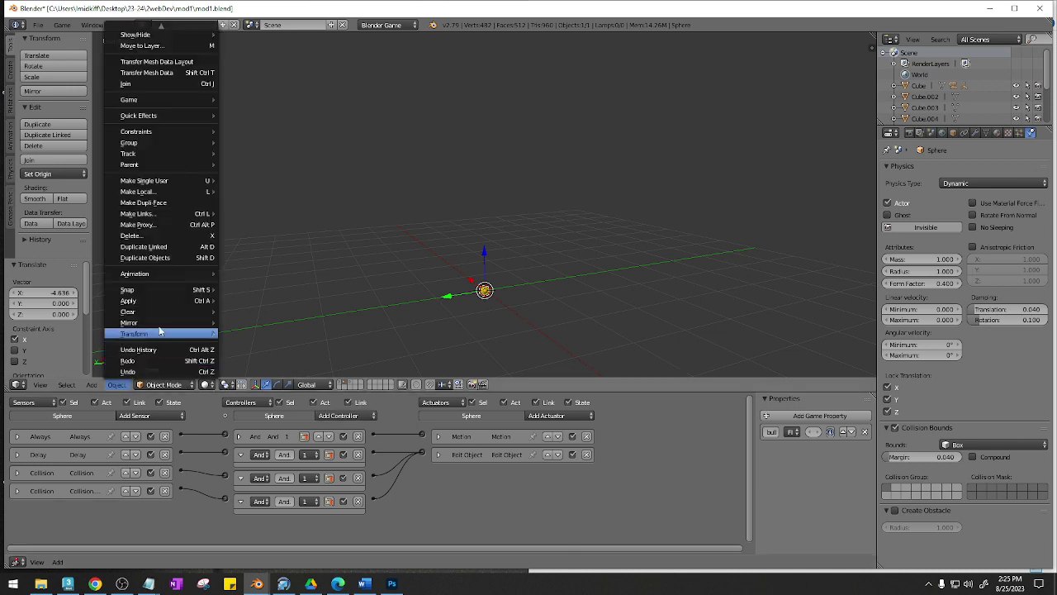
left_click(149, 224)
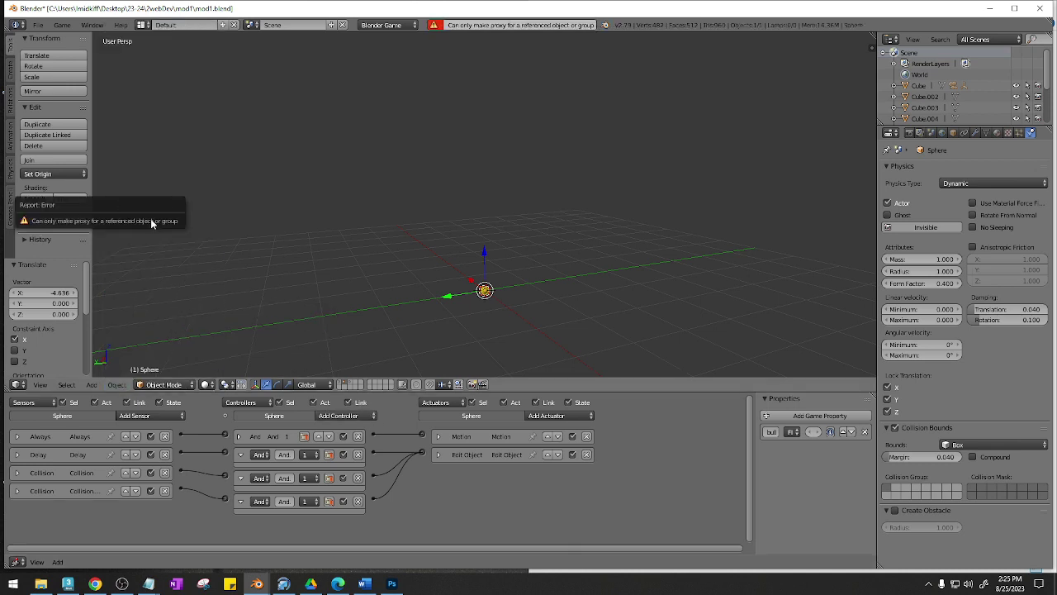
left_click(118, 386)
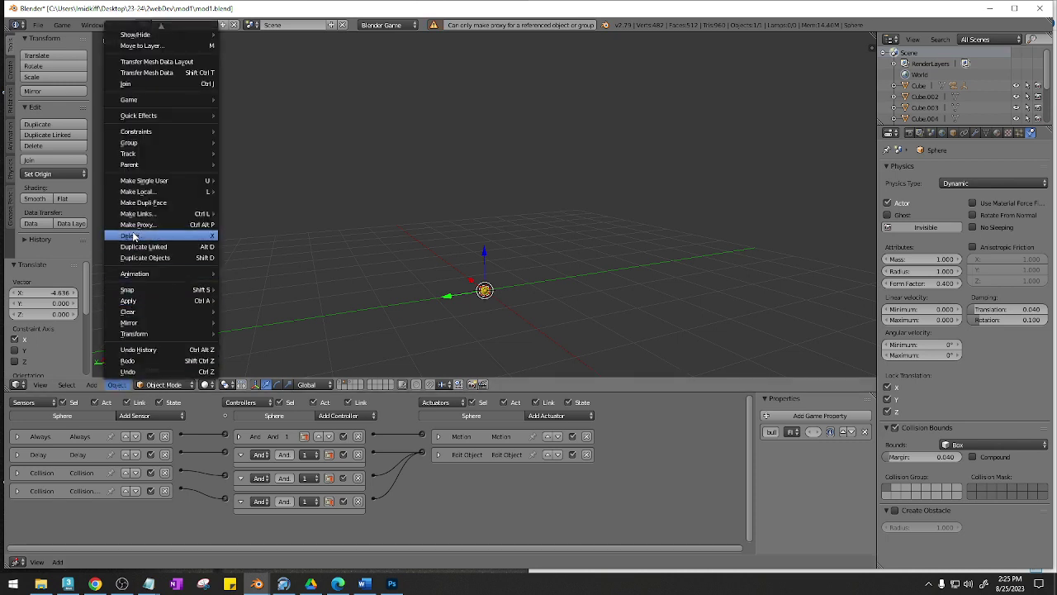
mouse_move(154, 215)
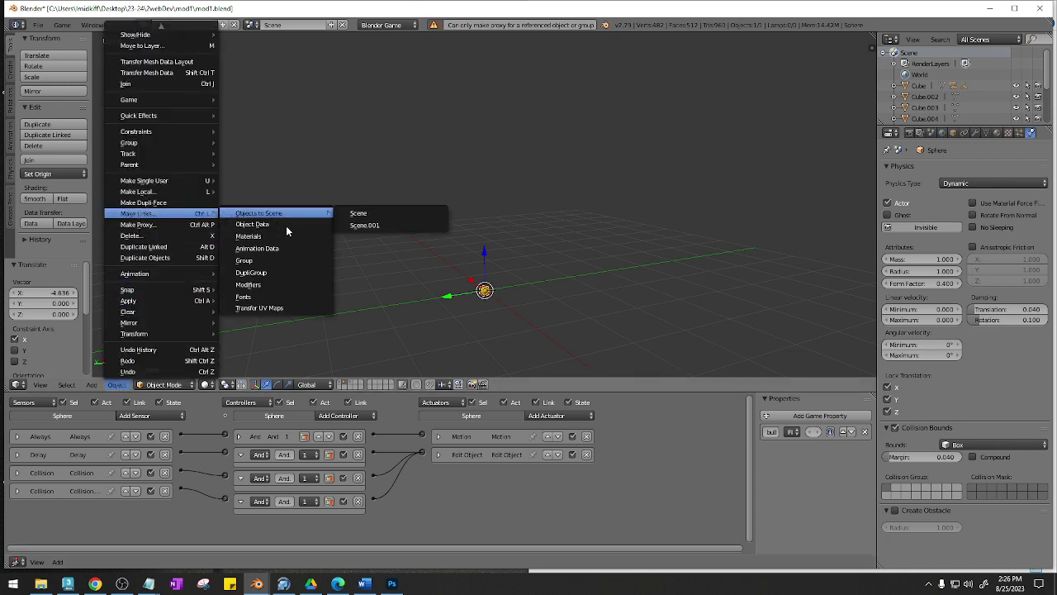
left_click(364, 225)
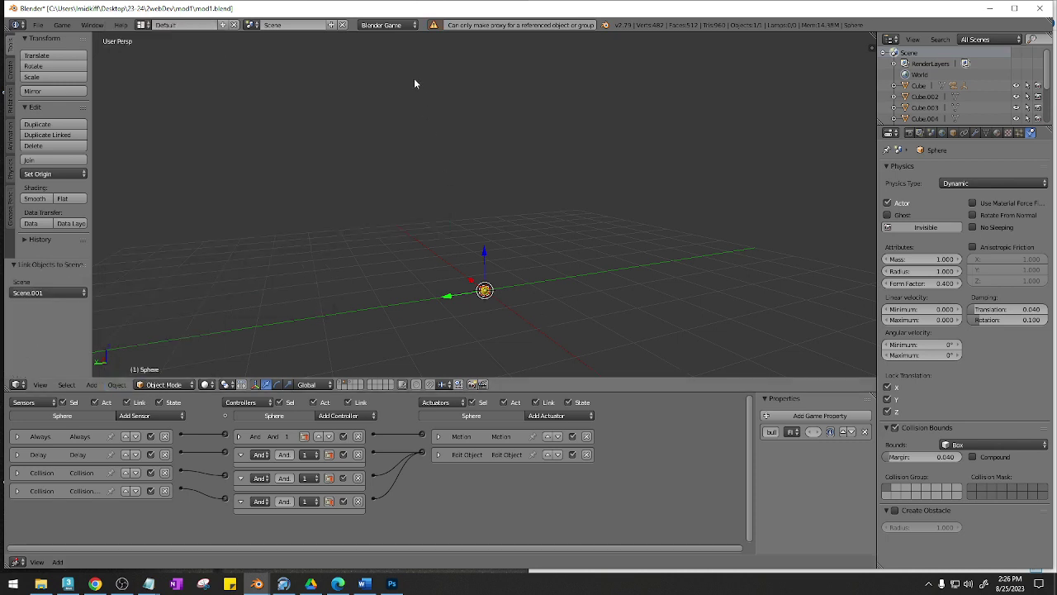
- Switch to Scene.001, test-play it from the camera view, then stop the game
left_click(255, 24)
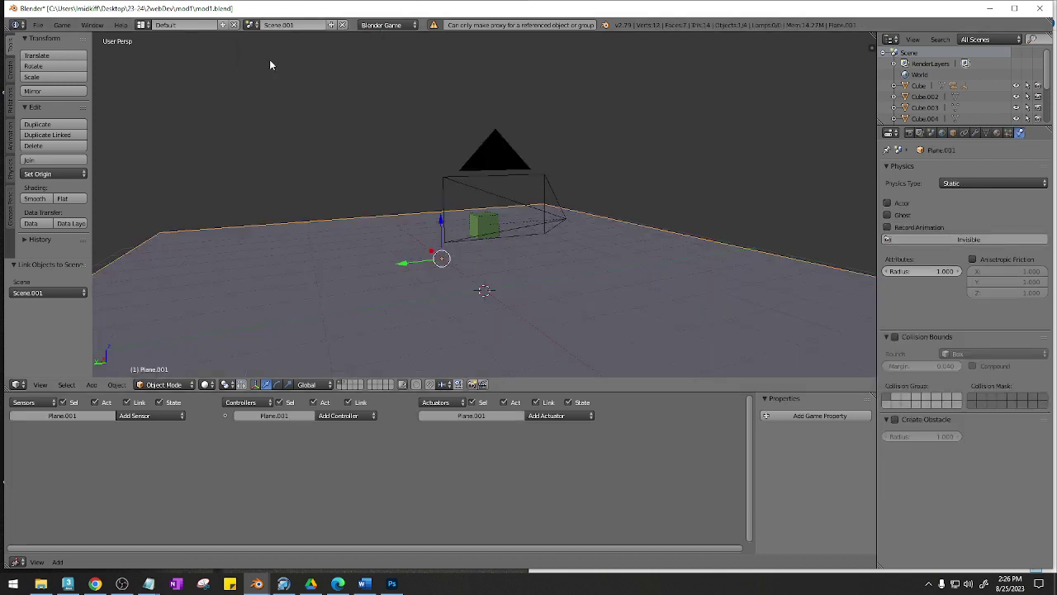
left_click(268, 53)
key("KP_0")
key("p")
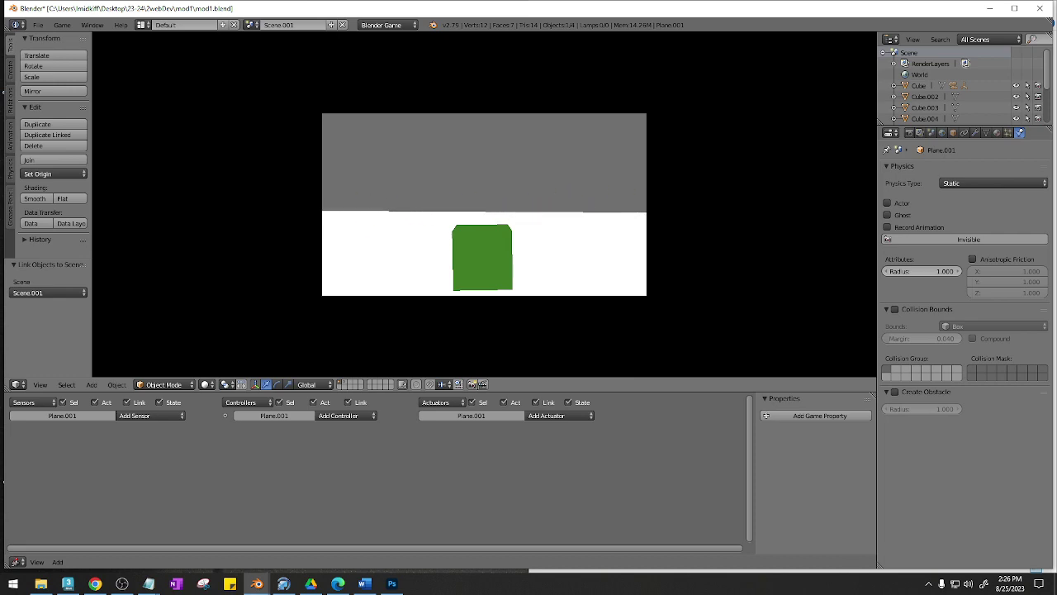
key("Escape")
middle_click_drag(495, 236, 568, 253)
scroll(567, 253, "down", 4)
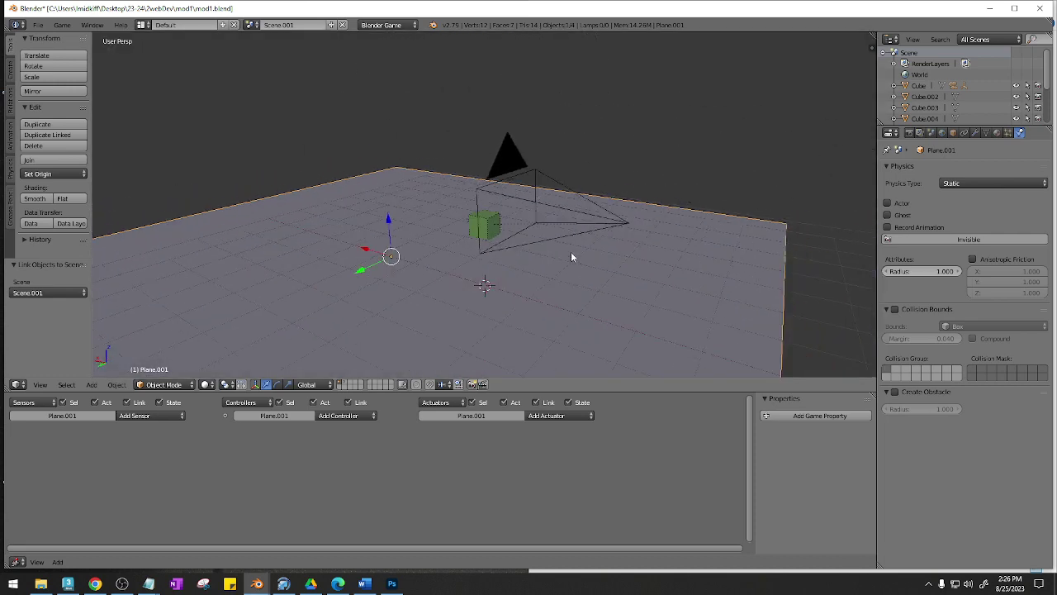
- Switch back to Scene and show layer 1 with the red floor and cubes
left_click(251, 25)
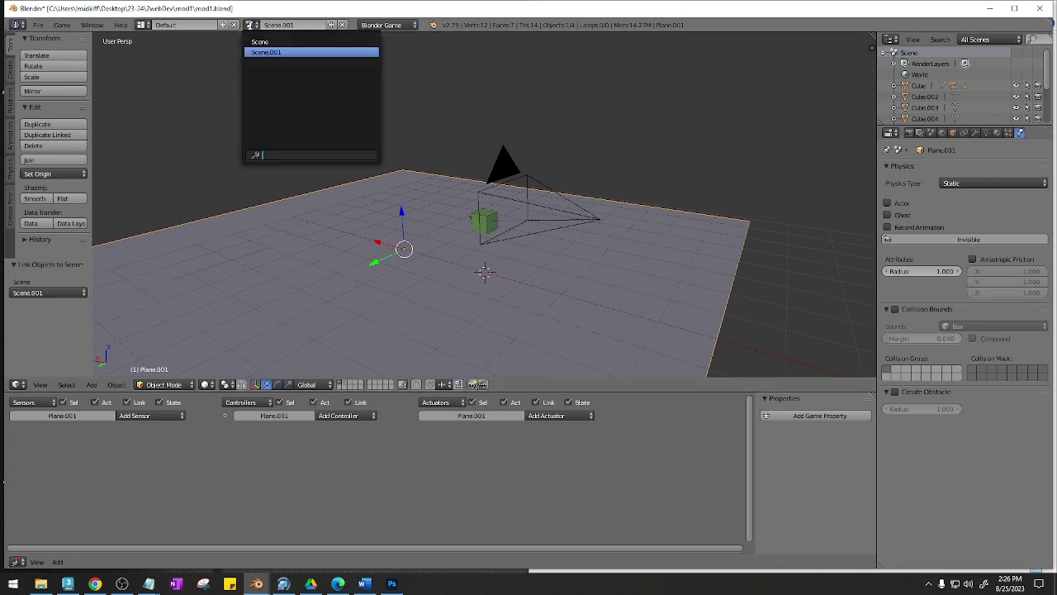
left_click(277, 41)
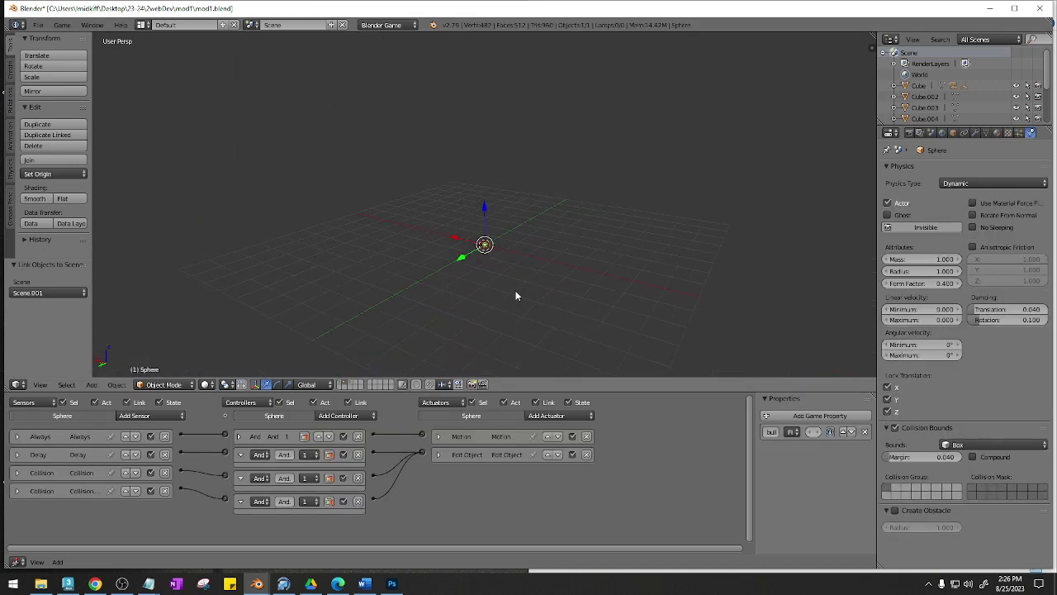
key("1")
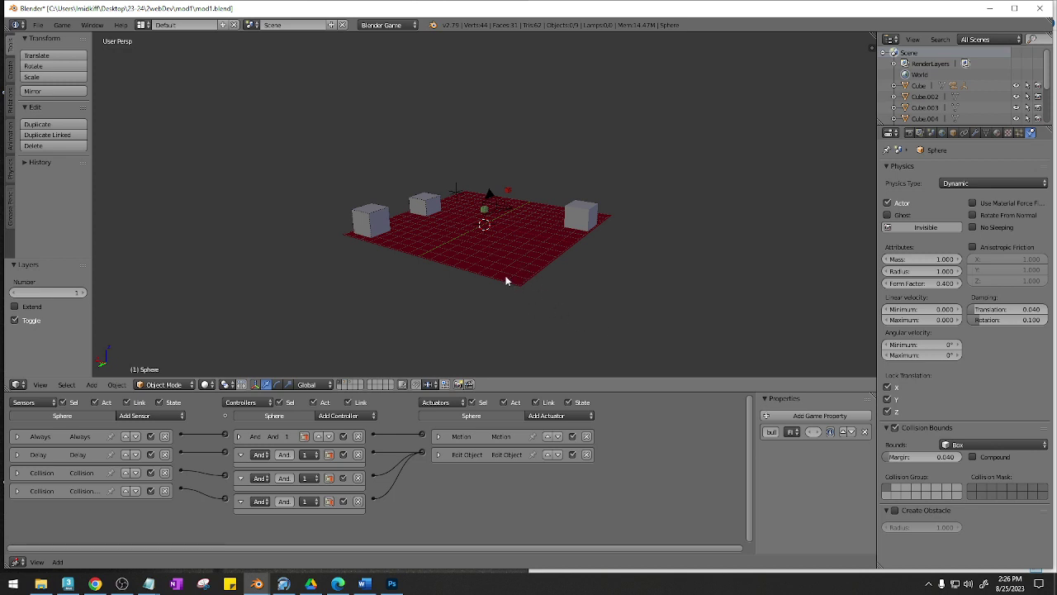
scroll(375, 236, "up", 5)
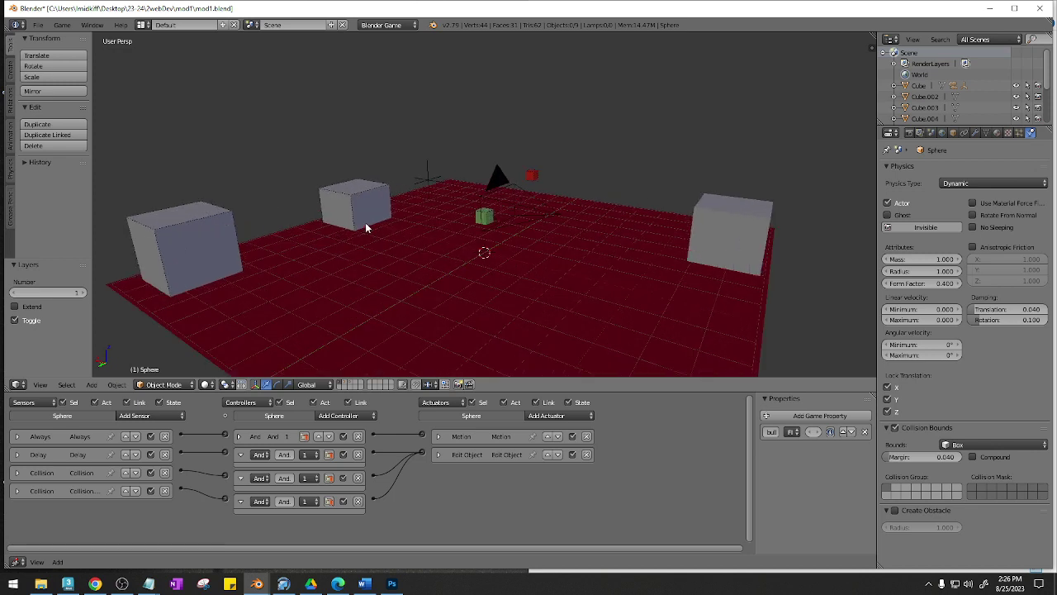
left_click(252, 24)
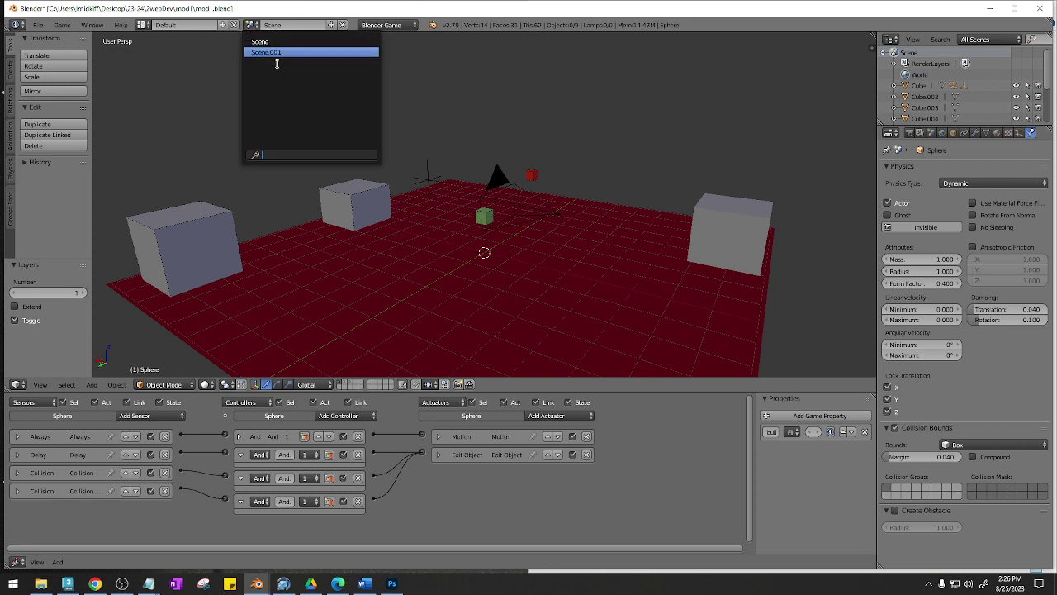
left_click(490, 248)
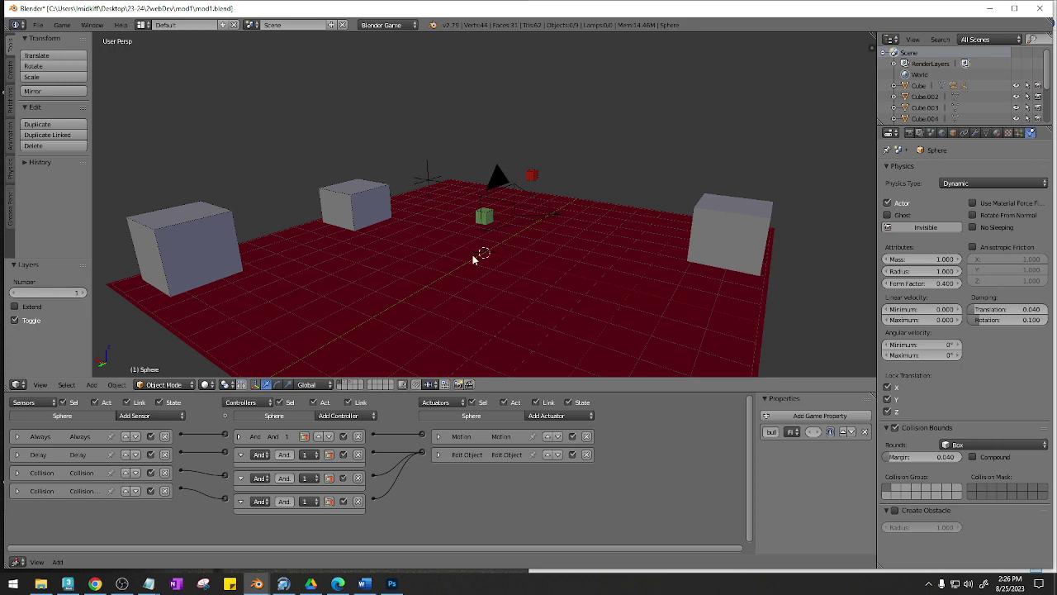
scroll(473, 258, "down", 2)
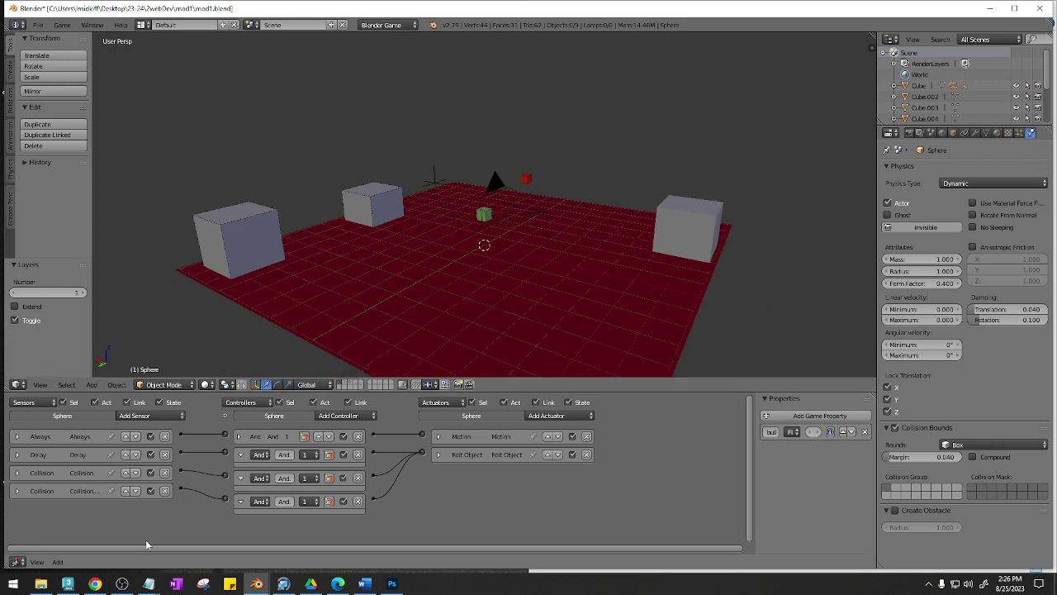